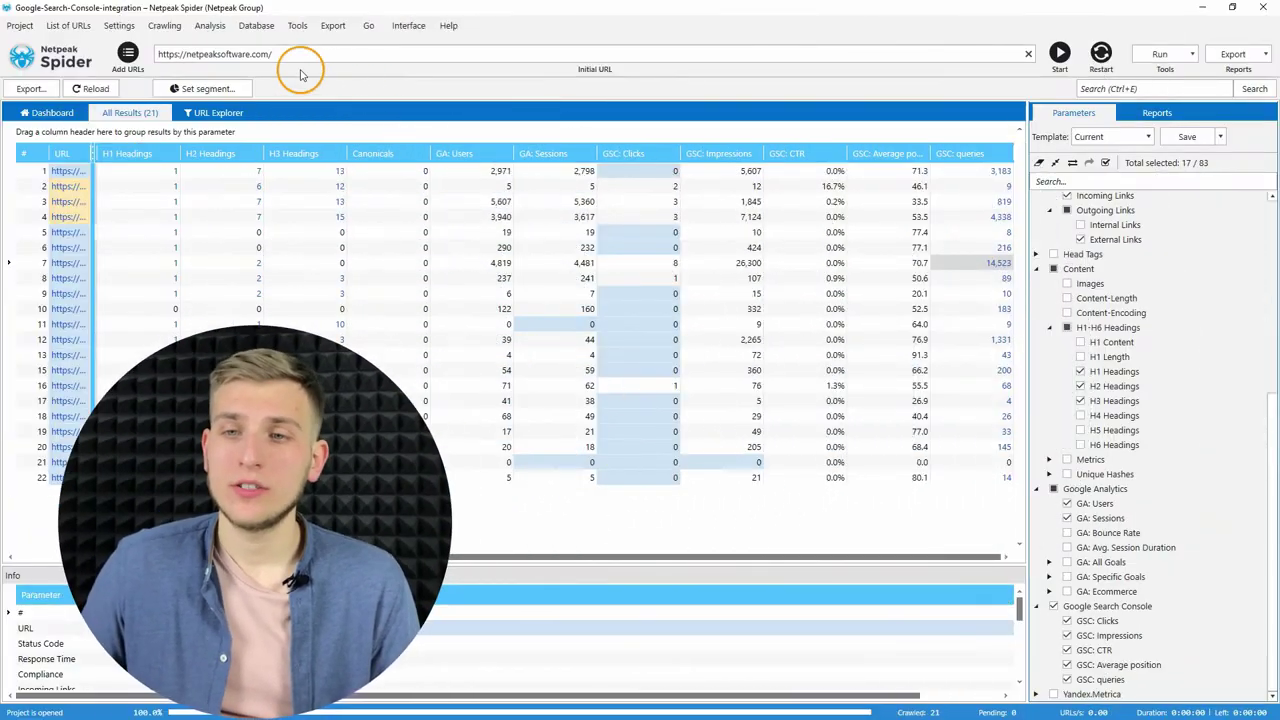
Review the Google Search Console integration settings, including site, date range, query filter and query export options, and accept them.
click(119, 25)
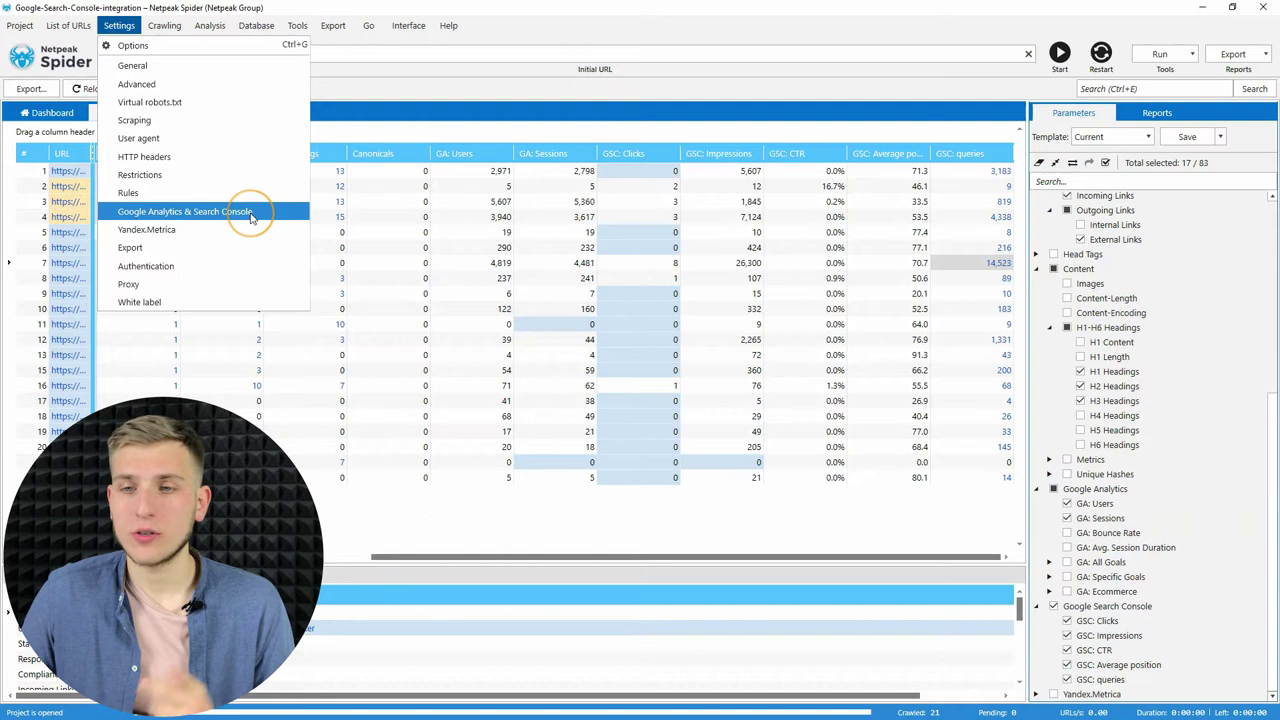
click(250, 212)
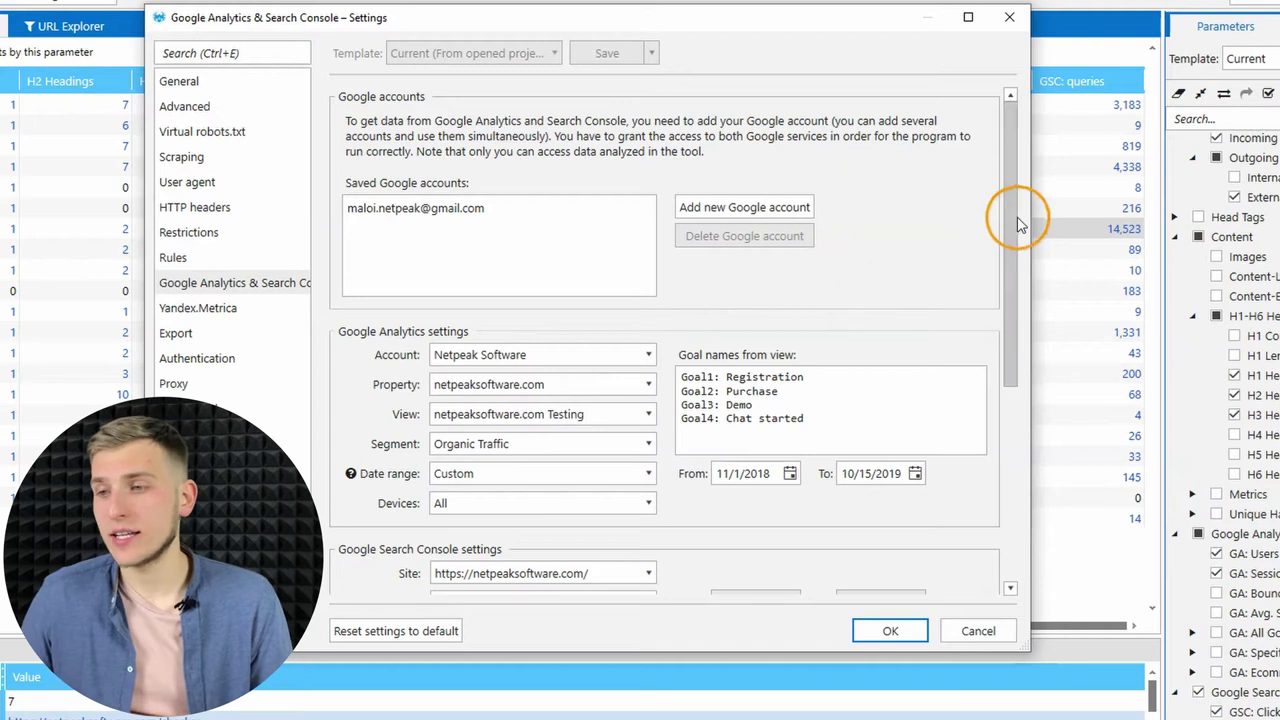
drag(1017, 137, 997, 491)
click(507, 210)
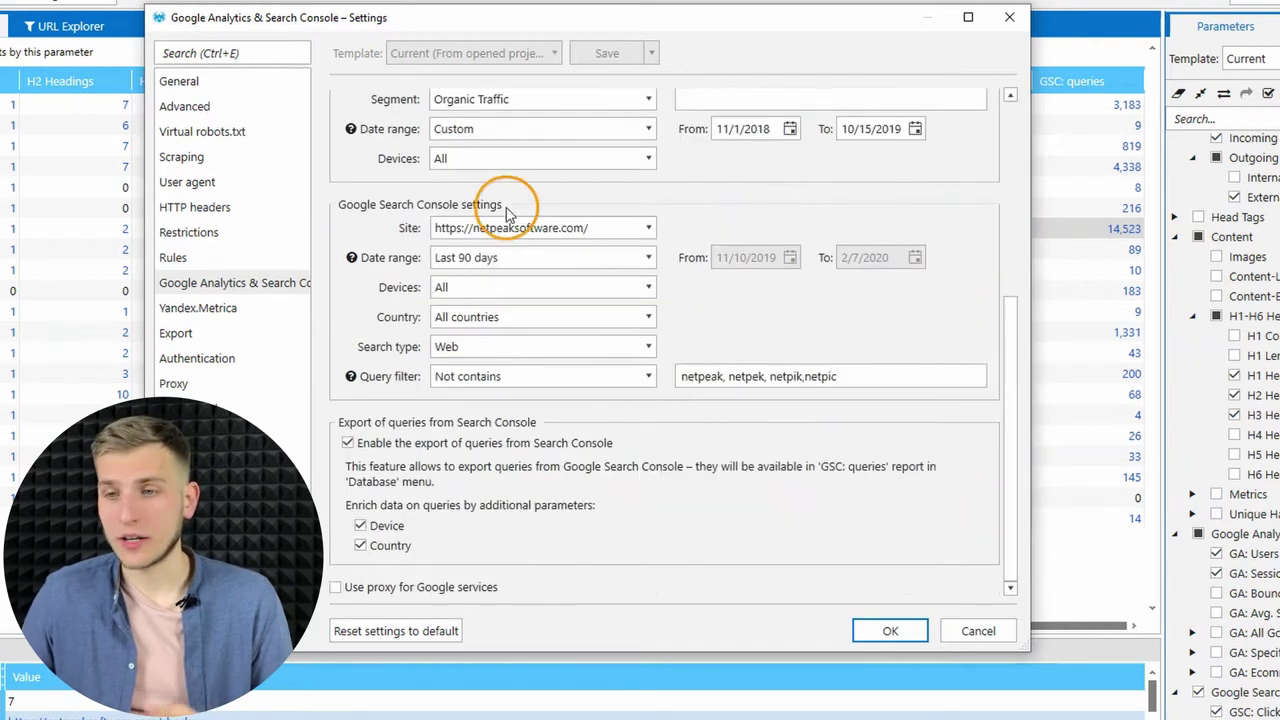
click(543, 226)
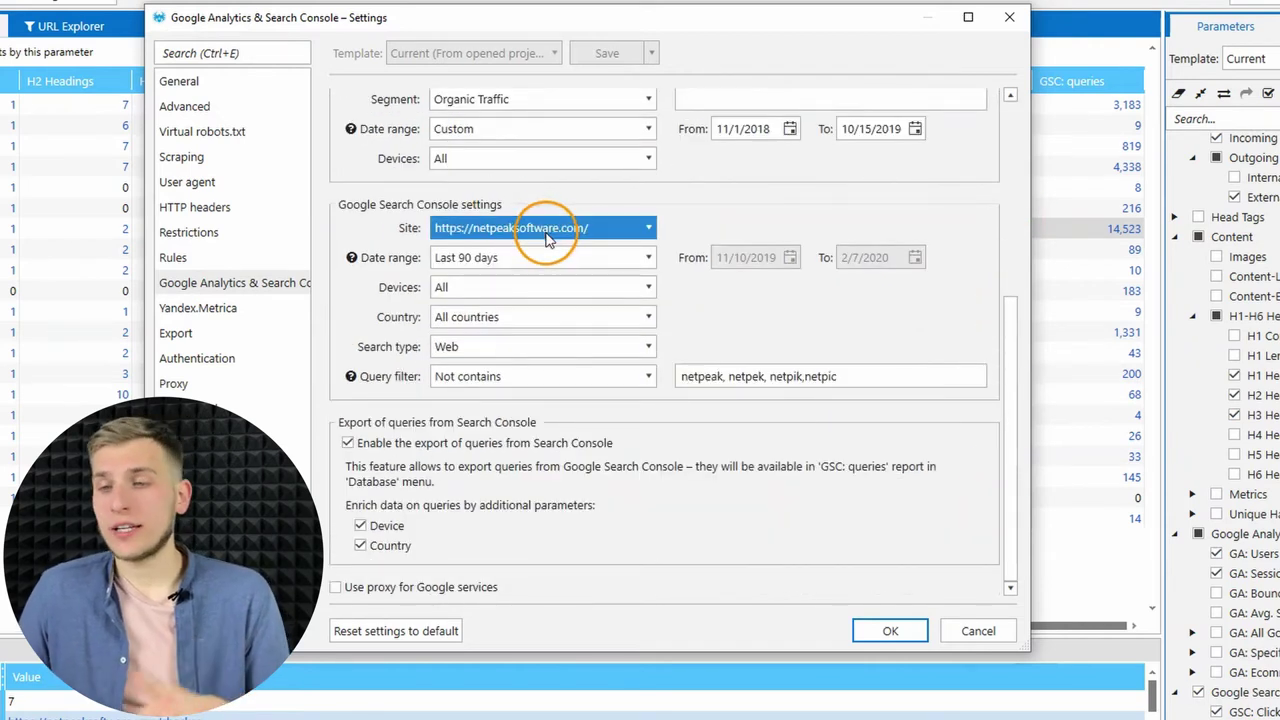
click(409, 230)
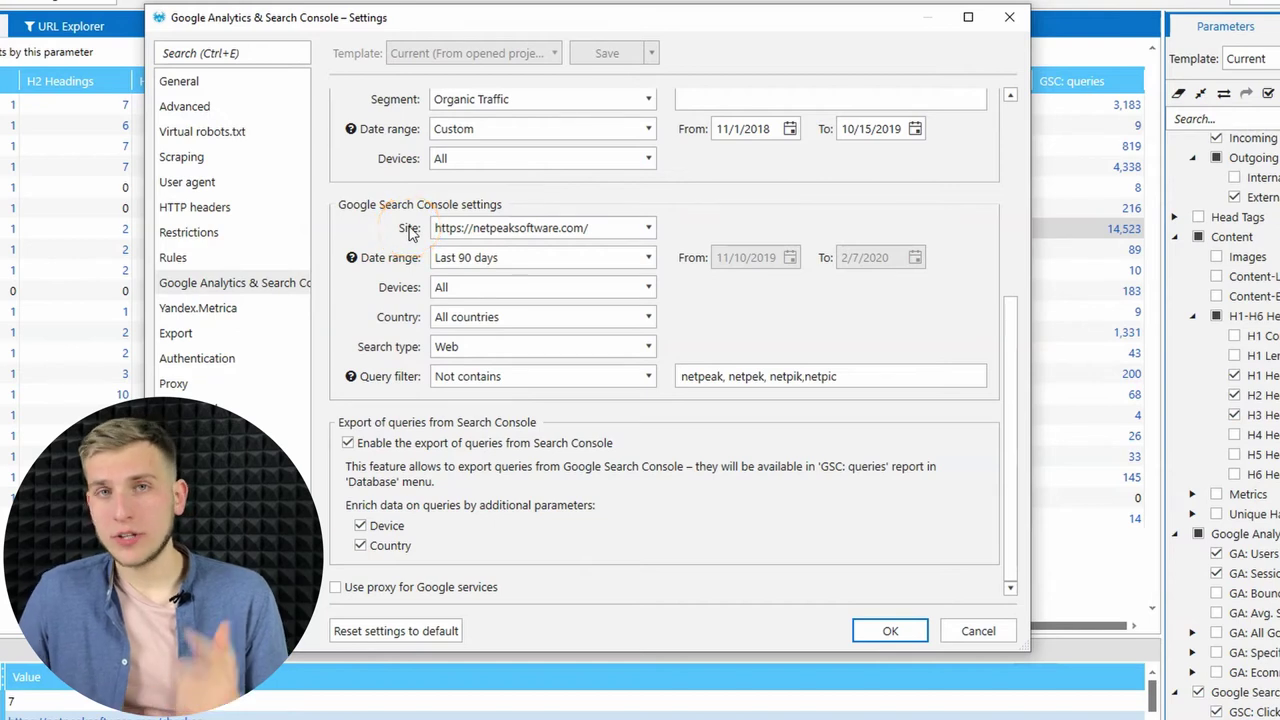
click(465, 265)
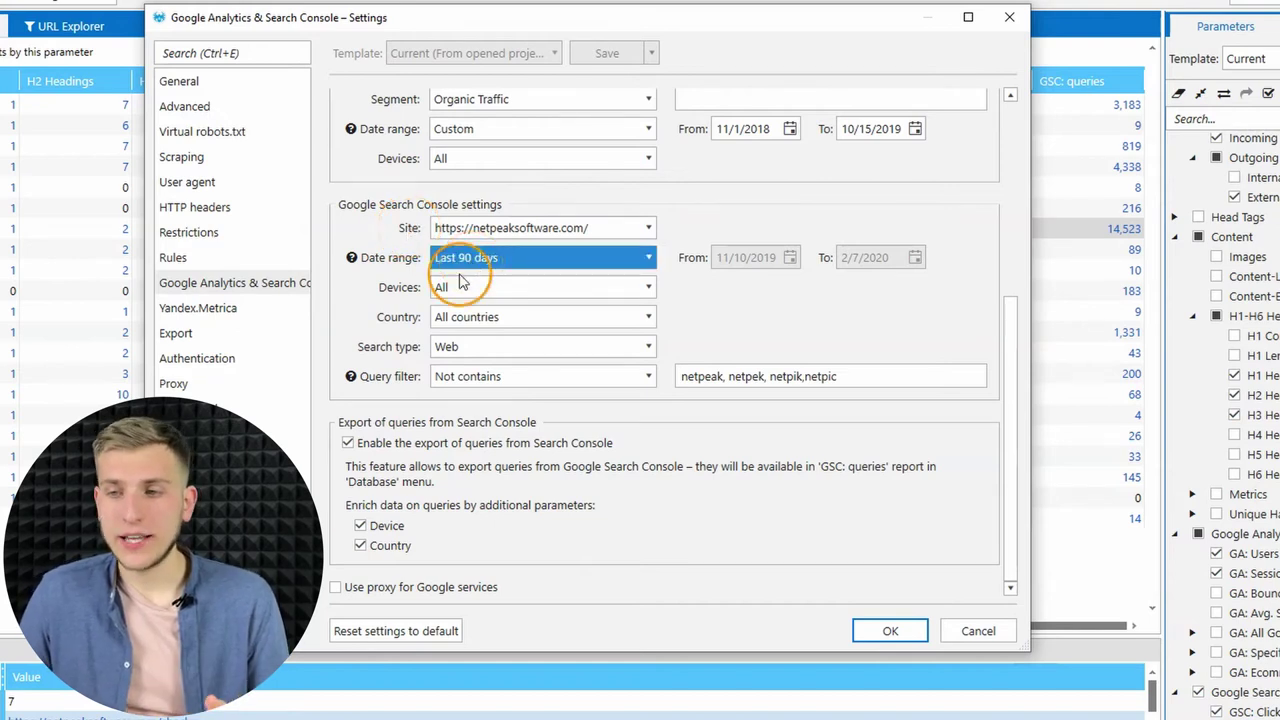
click(460, 278)
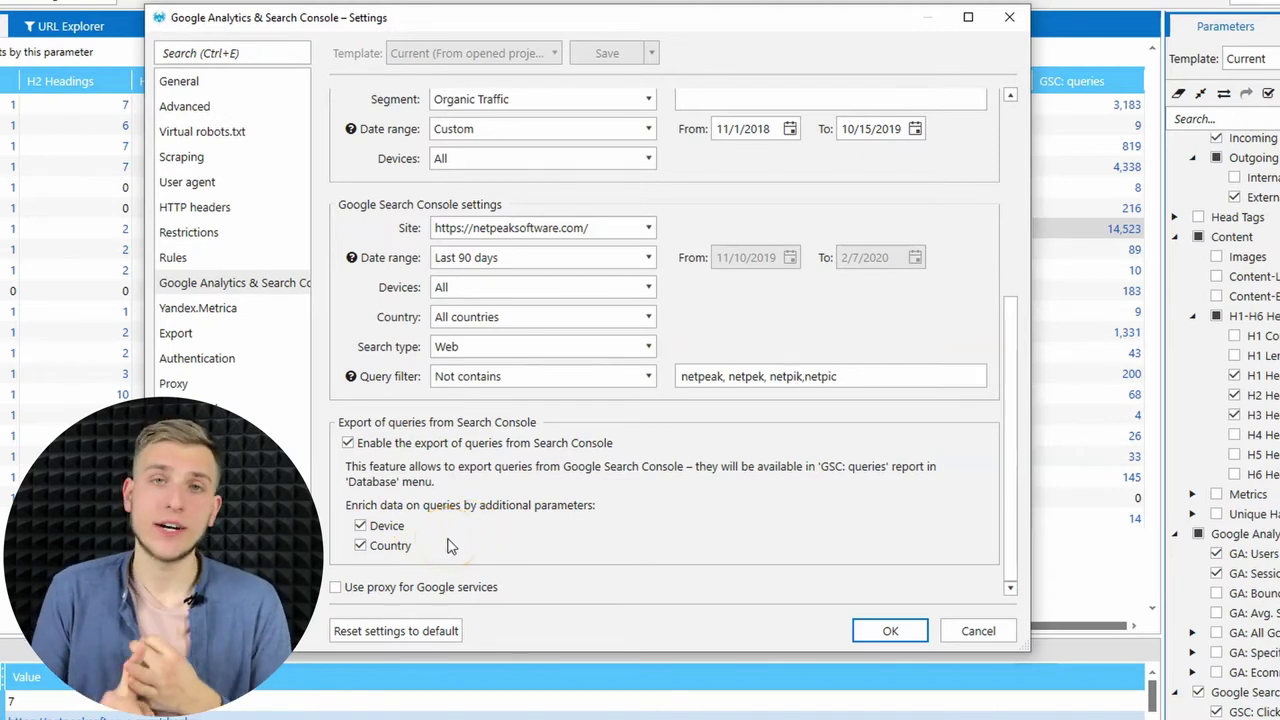
click(890, 631)
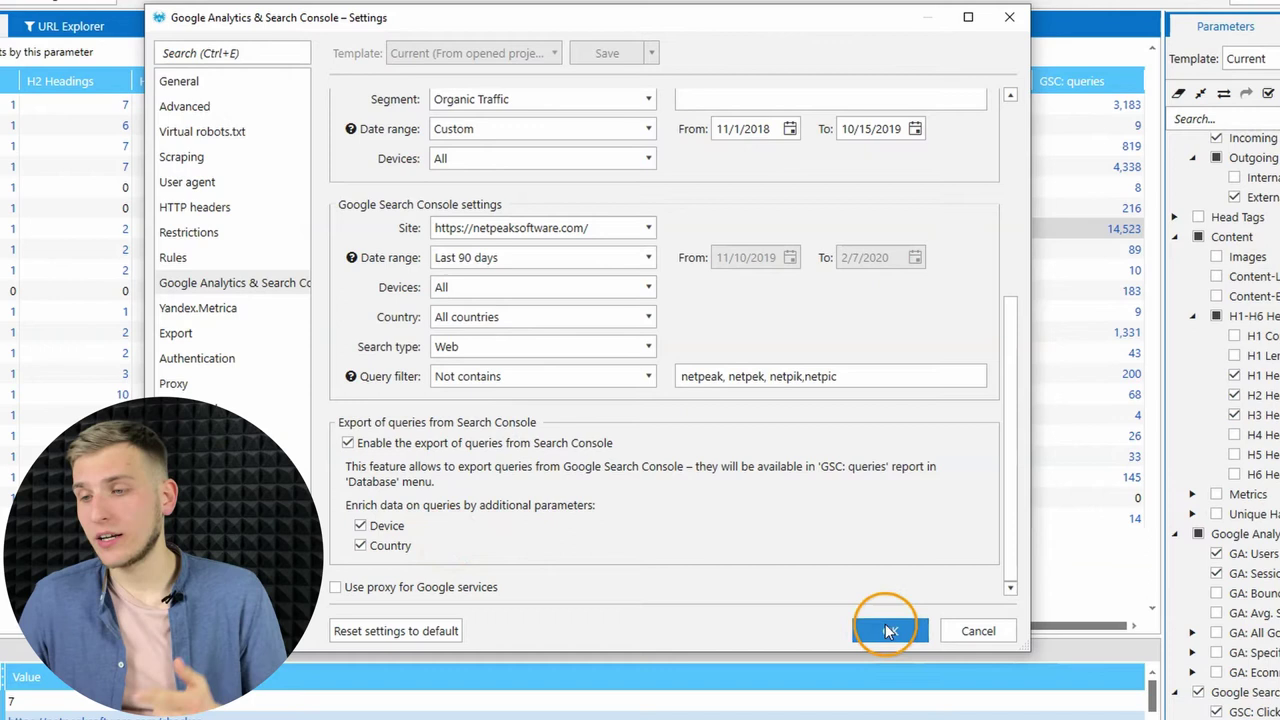
Check the Google Search Console group in the crawl parameters, including CTR and queries.
click(1170, 448)
click(1166, 591)
click(1166, 606)
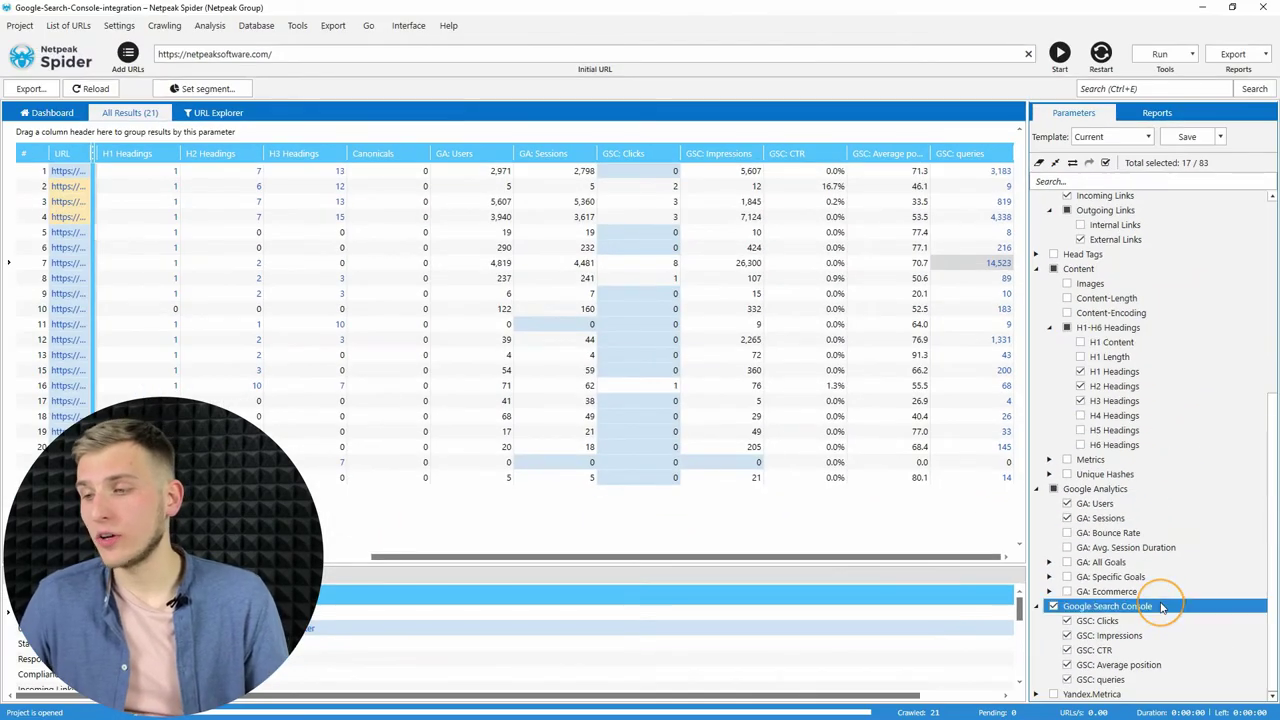
click(1157, 650)
click(1163, 680)
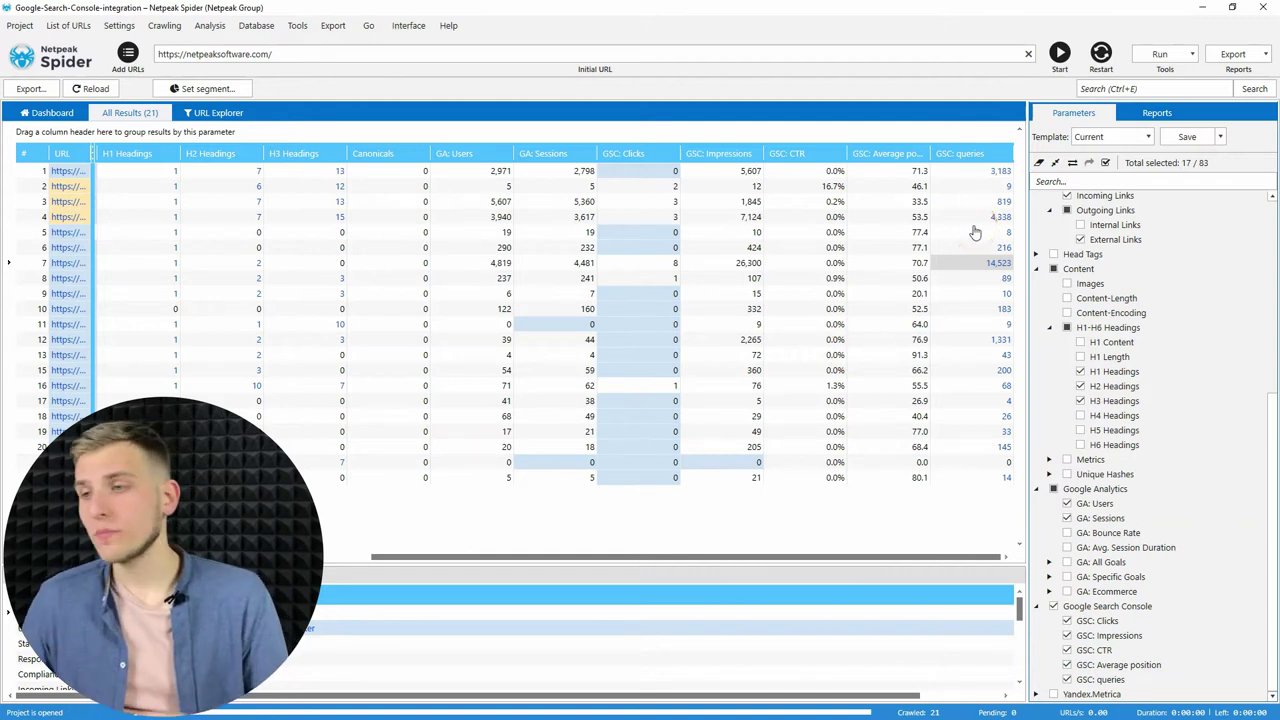
Open the GSC queries report for URL 7, filter it to queries containing "bulk", and close the report.
double_click(990, 248)
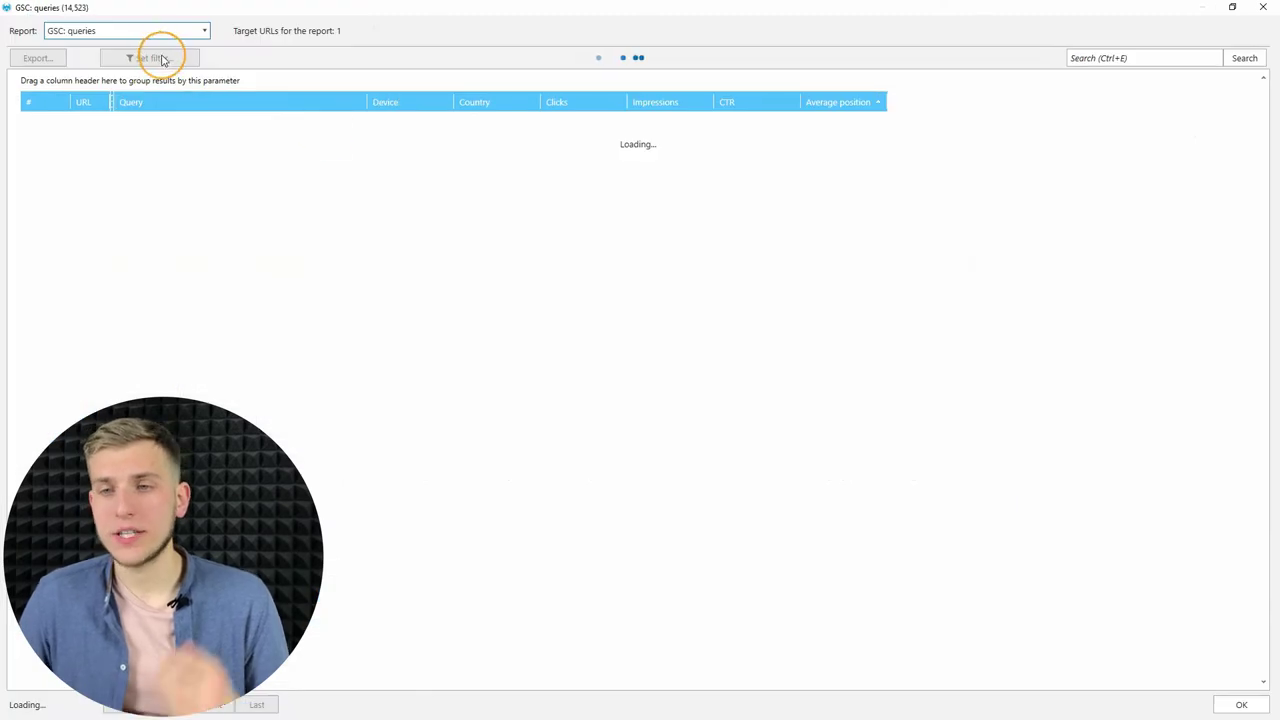
click(162, 58)
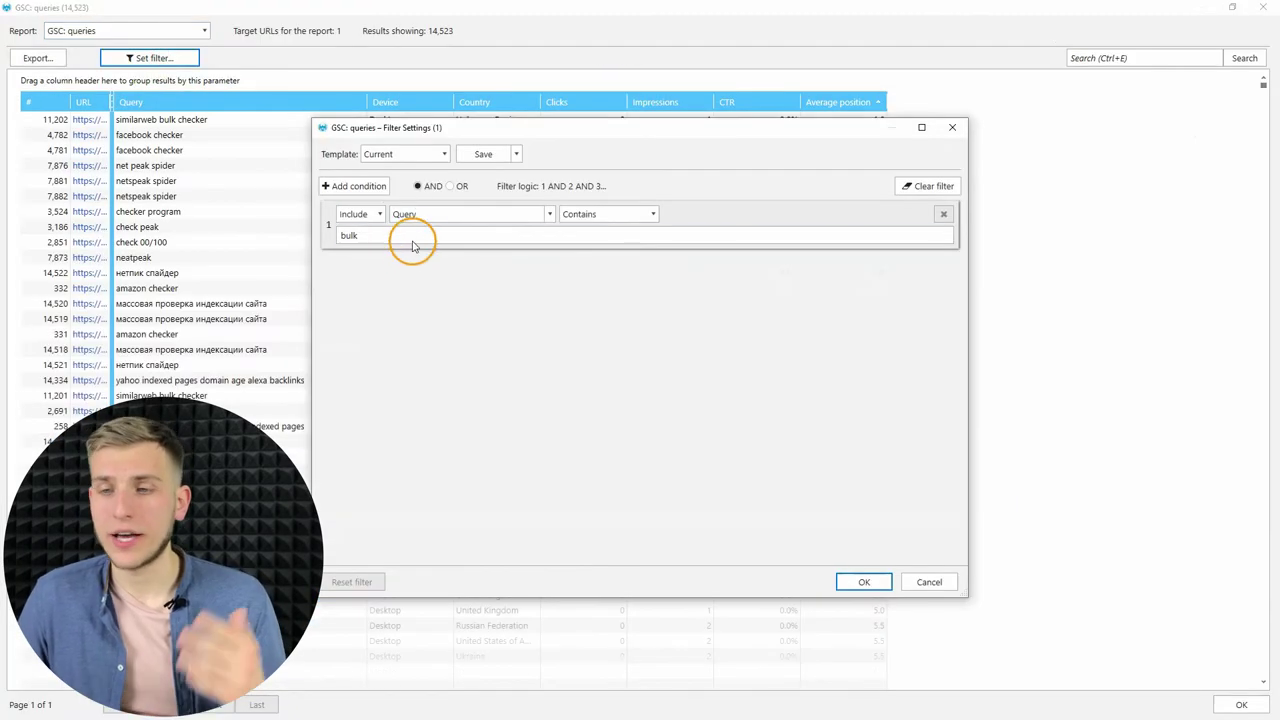
click(423, 237)
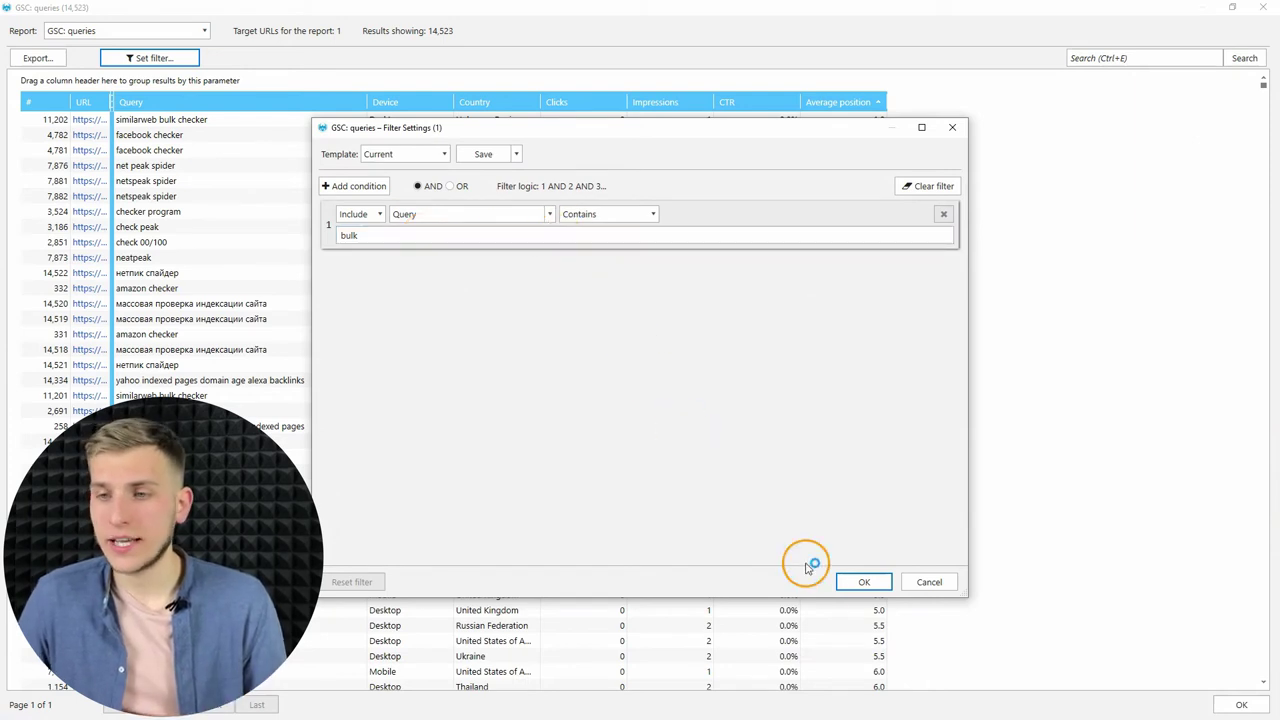
click(862, 582)
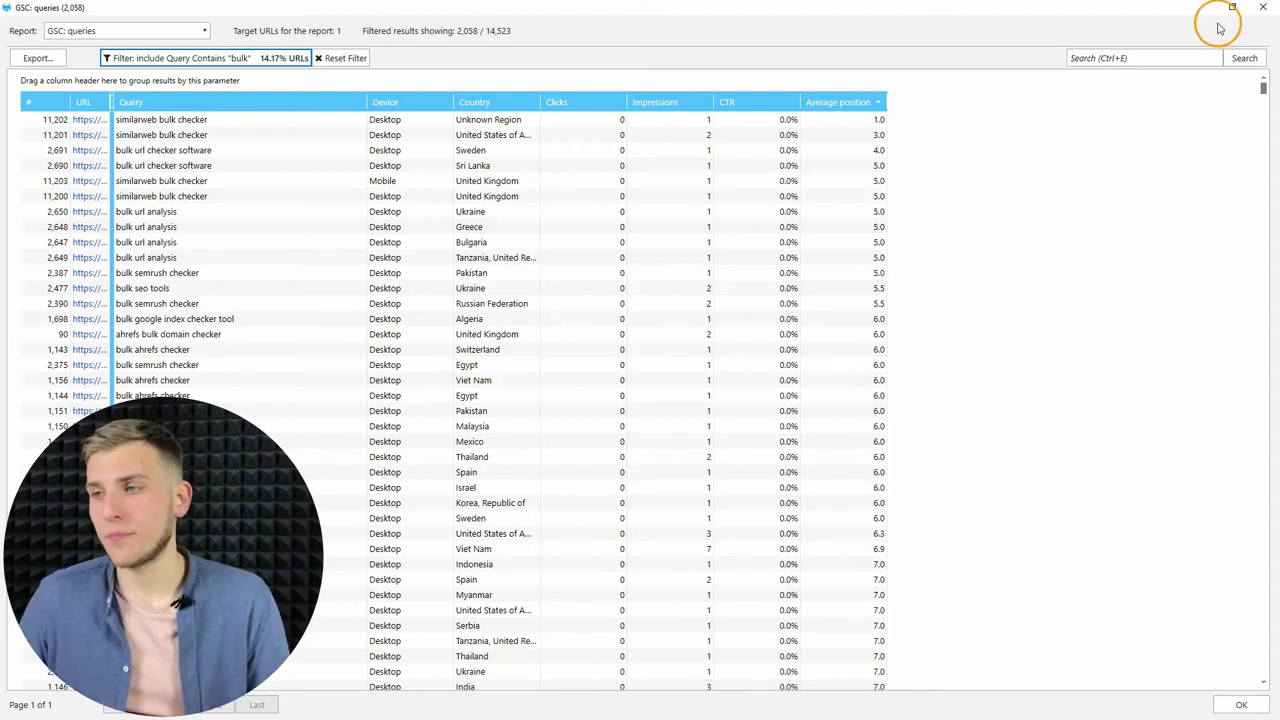
click(1263, 8)
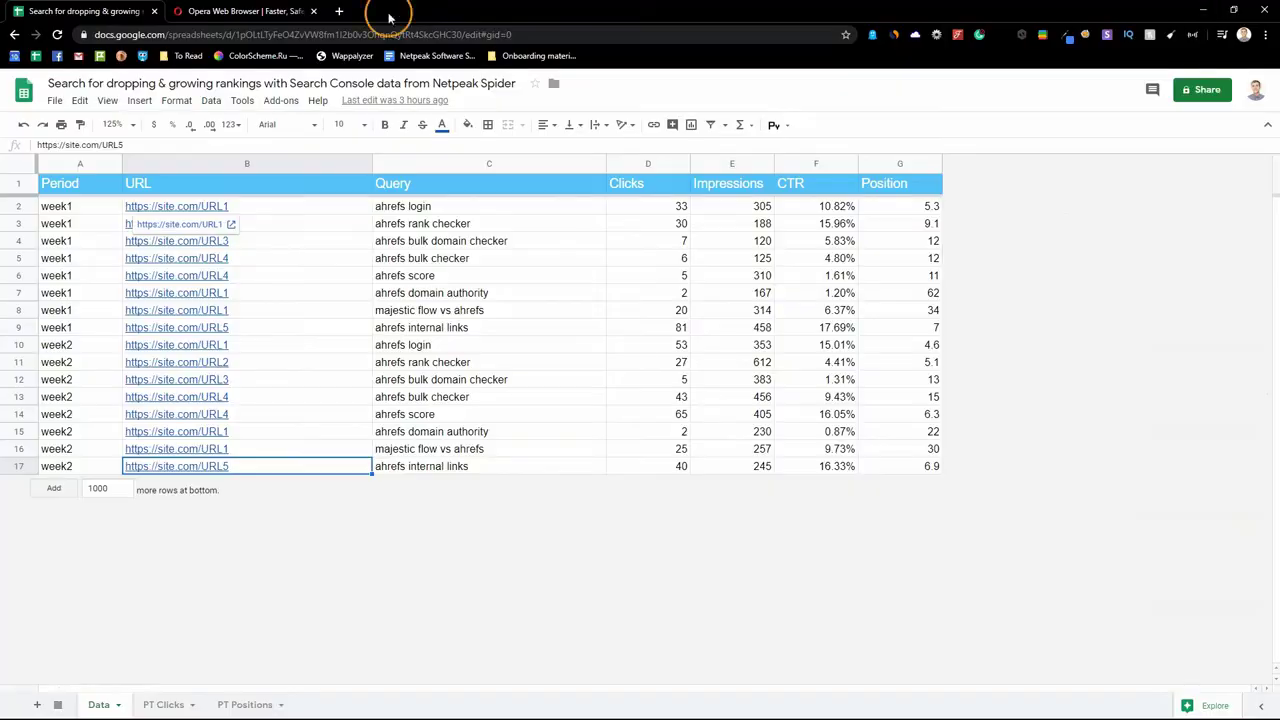
Switch to the Google Sheets rankings spreadsheet and examine the week1 and week2 data and the PT Clicks pivot table.
key(Right)
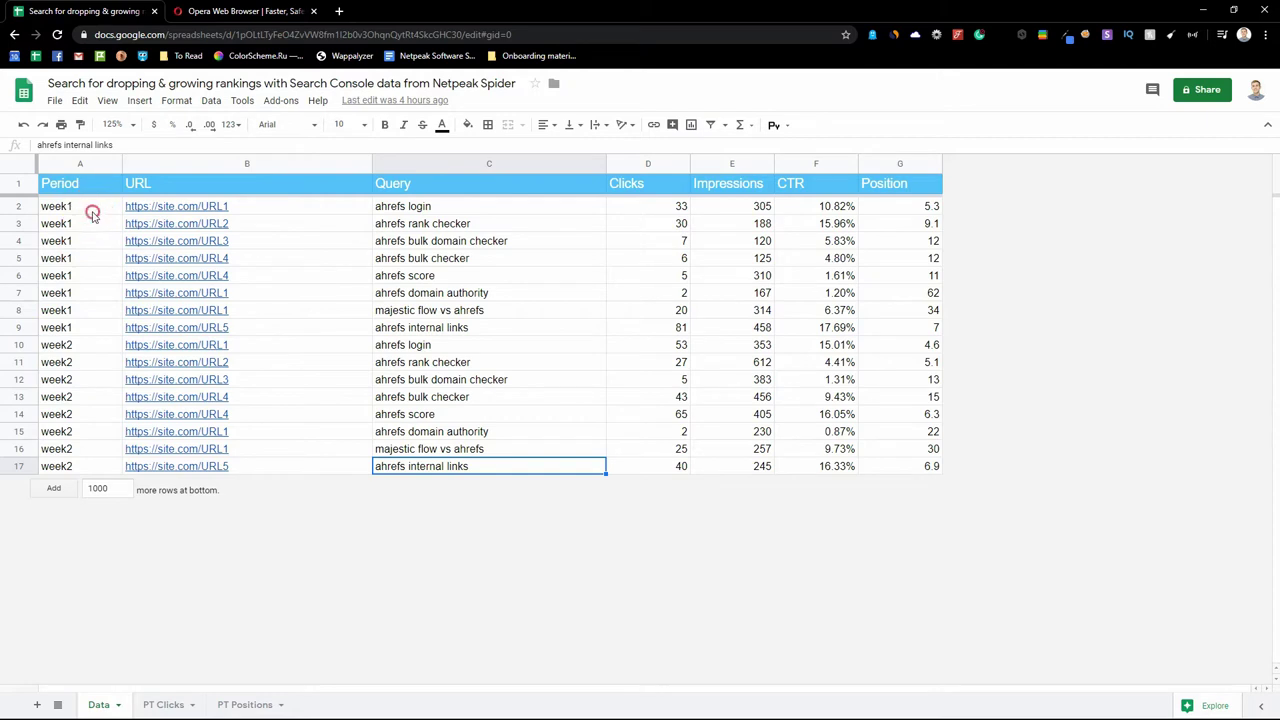
drag(94, 209, 70, 310)
click(77, 362)
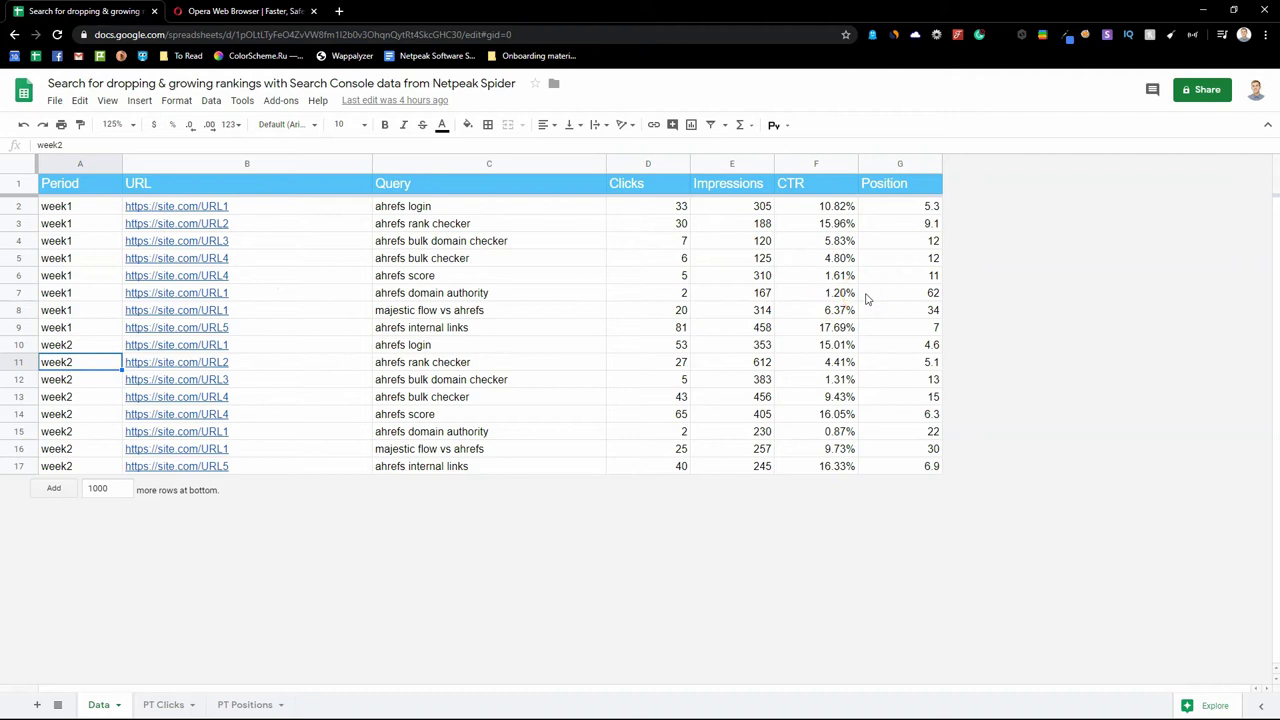
click(163, 704)
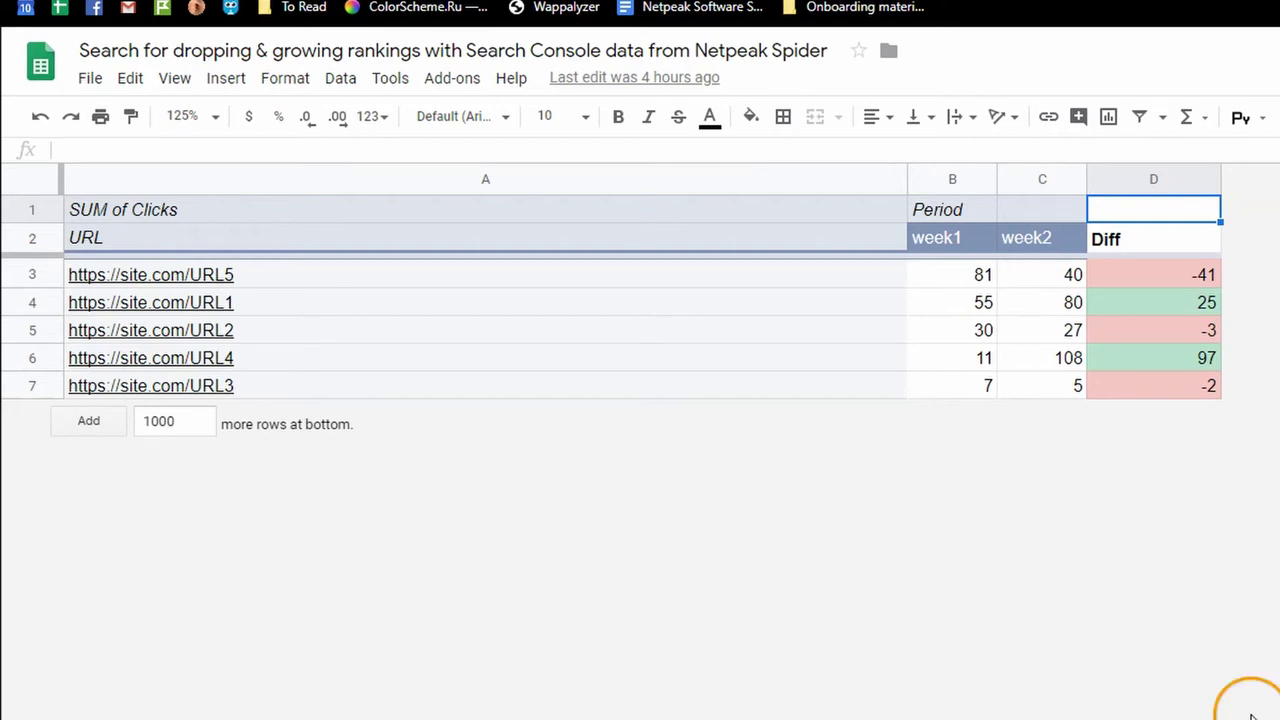
click(1043, 715)
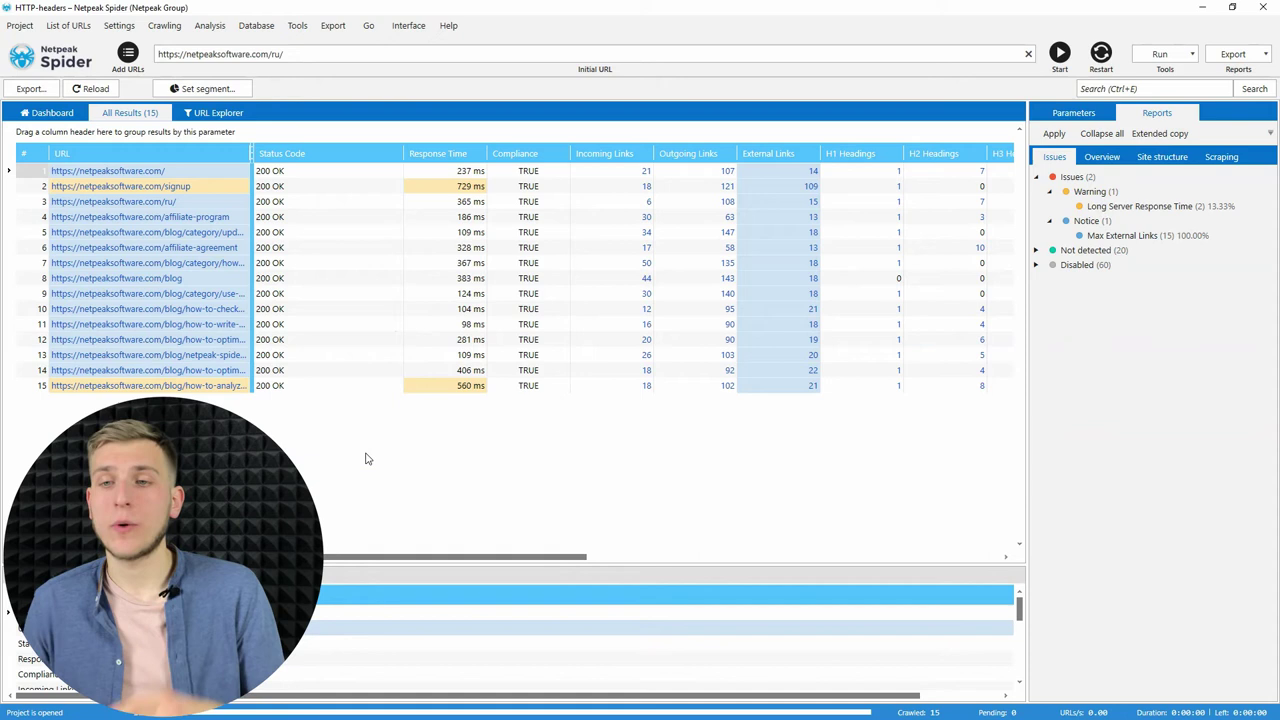
In Netpeak Spider, remove the Cookie header from the custom HTTP request headers and save the settings.
click(119, 25)
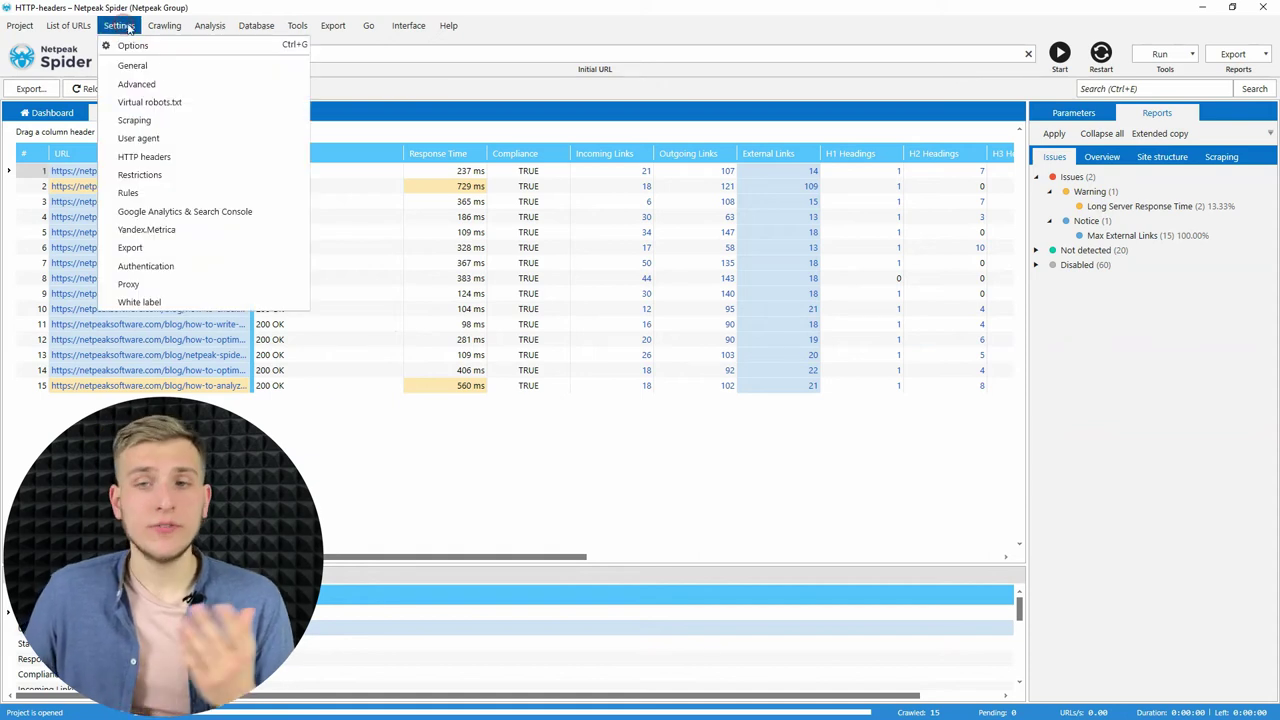
click(181, 160)
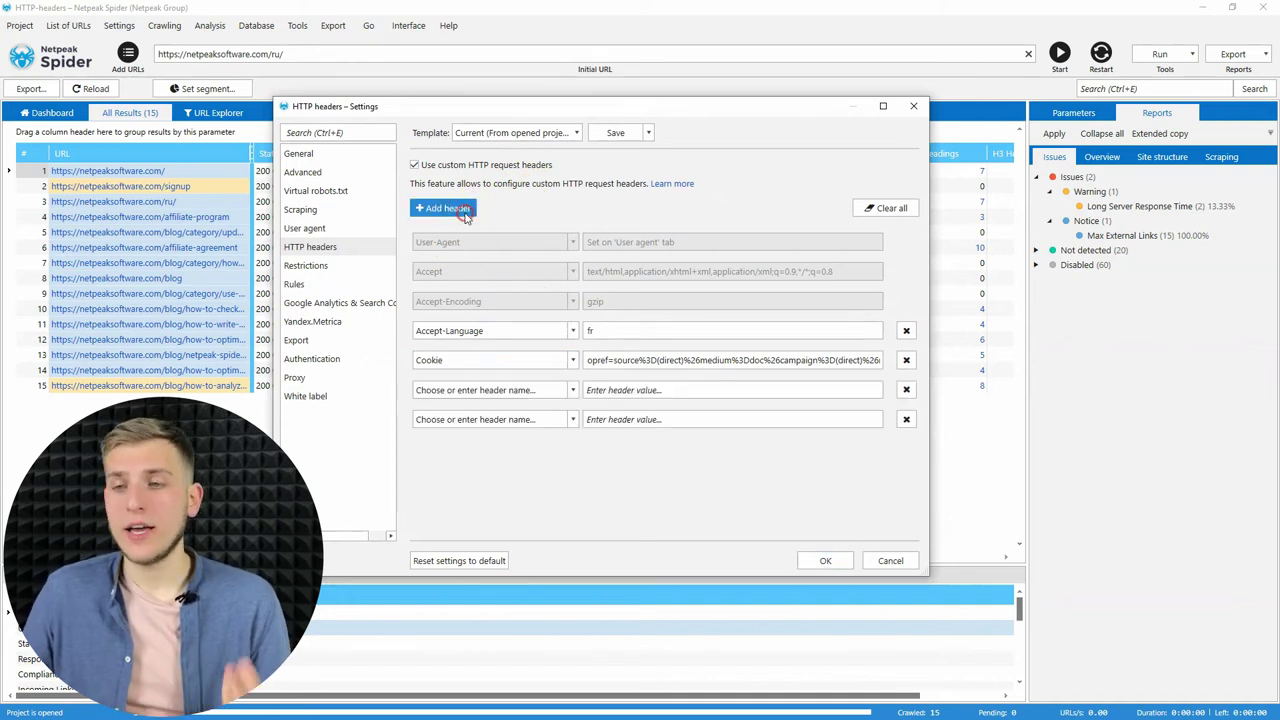
click(529, 359)
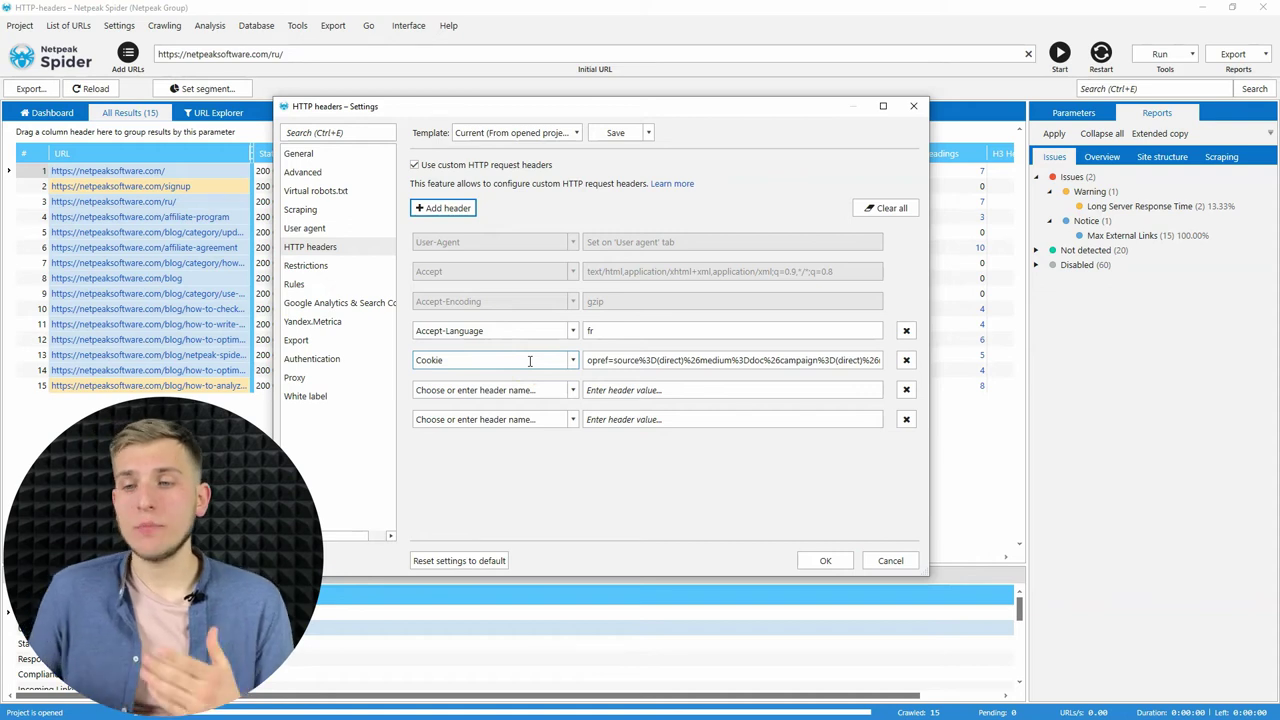
click(530, 350)
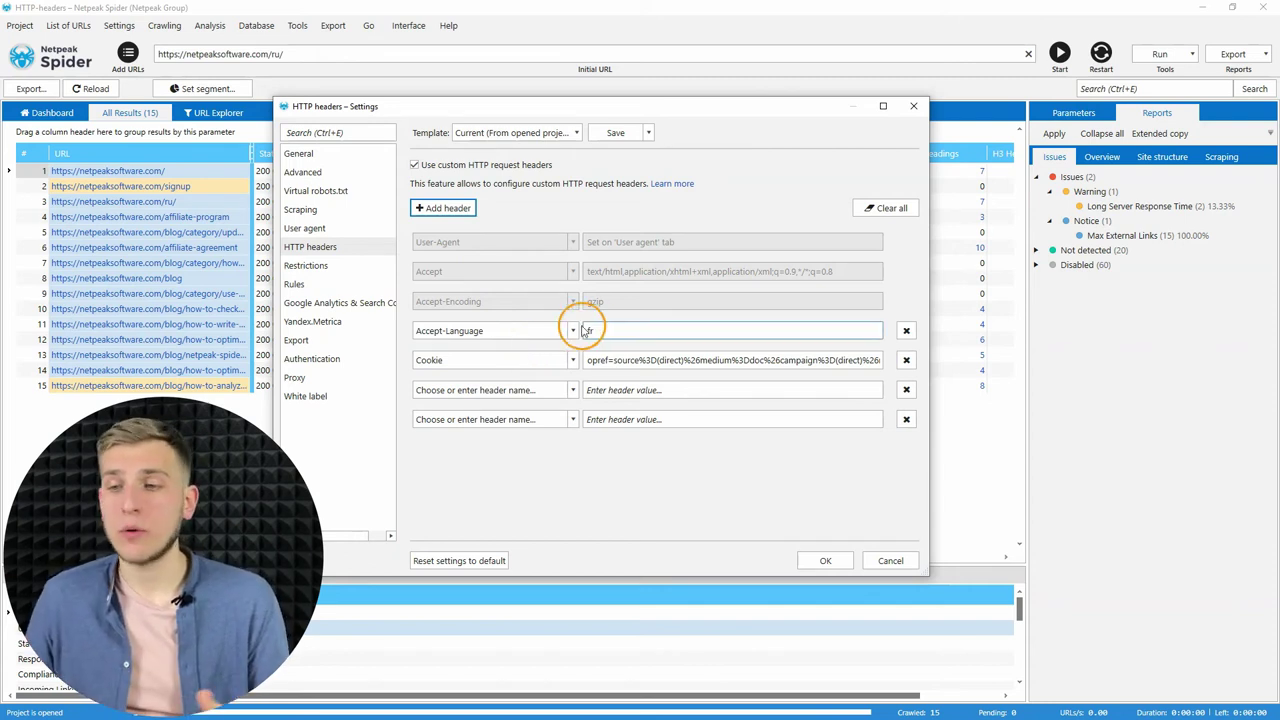
click(507, 333)
click(622, 344)
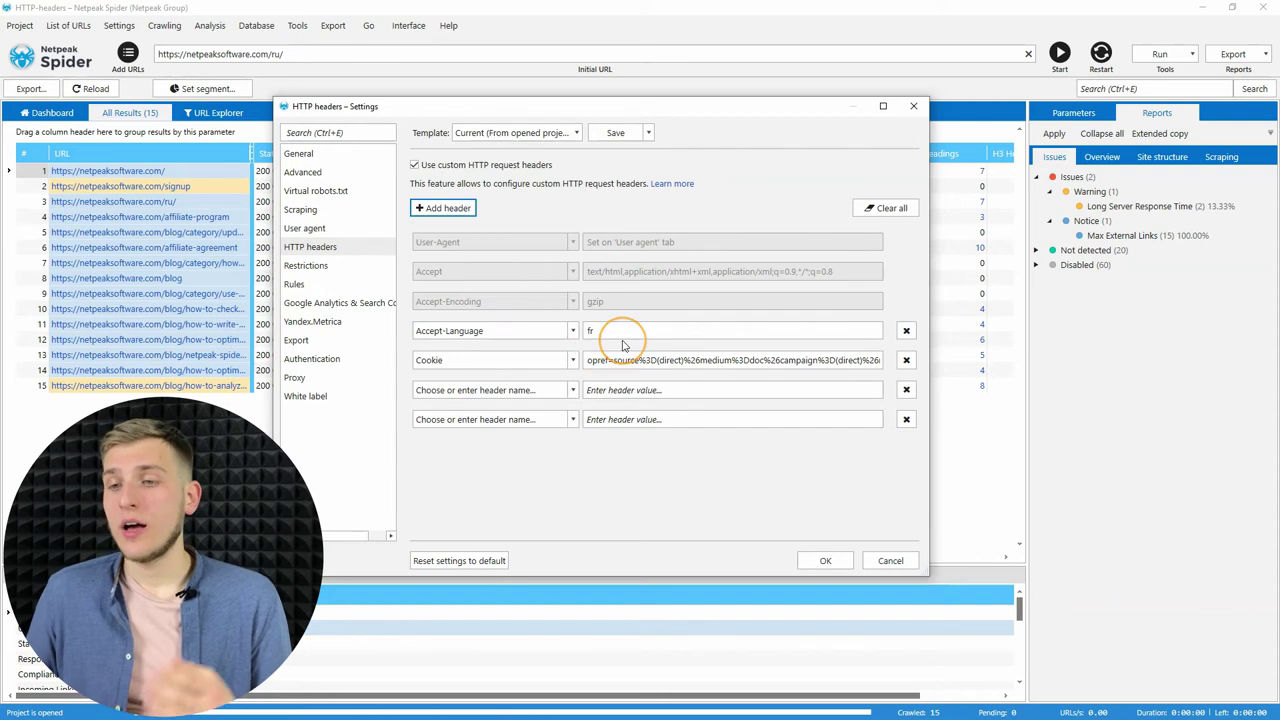
click(636, 336)
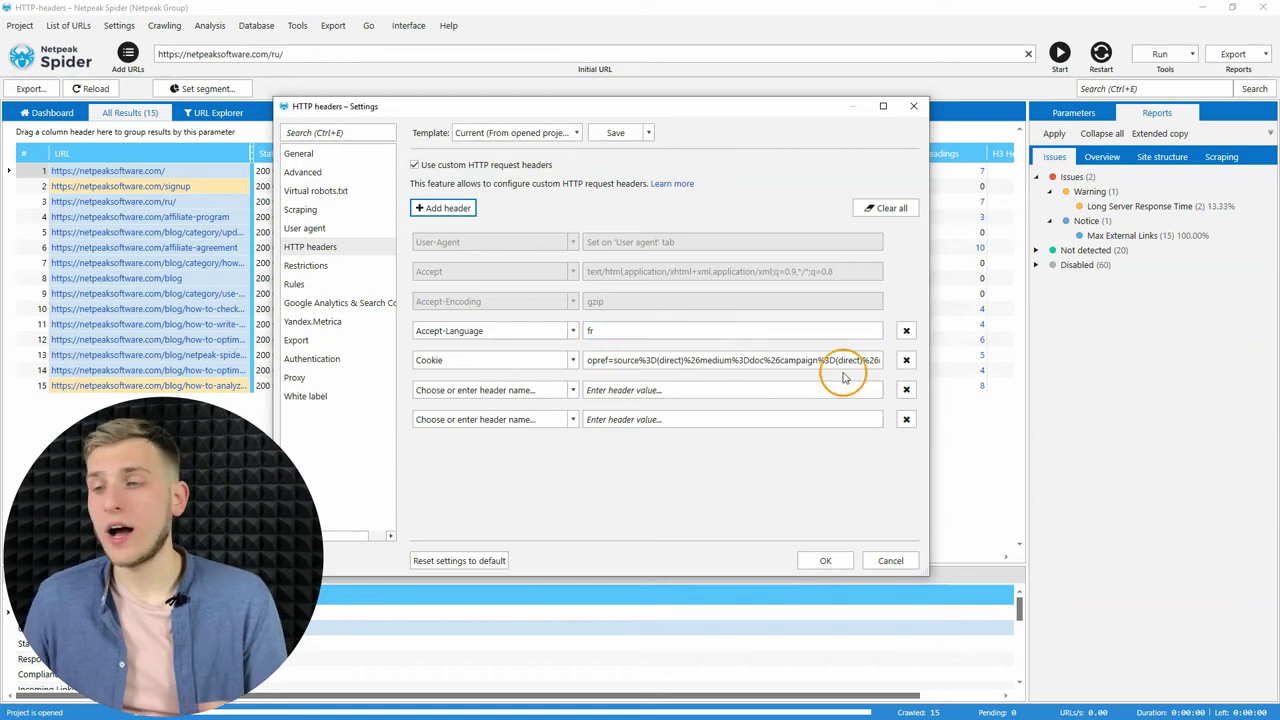
click(906, 360)
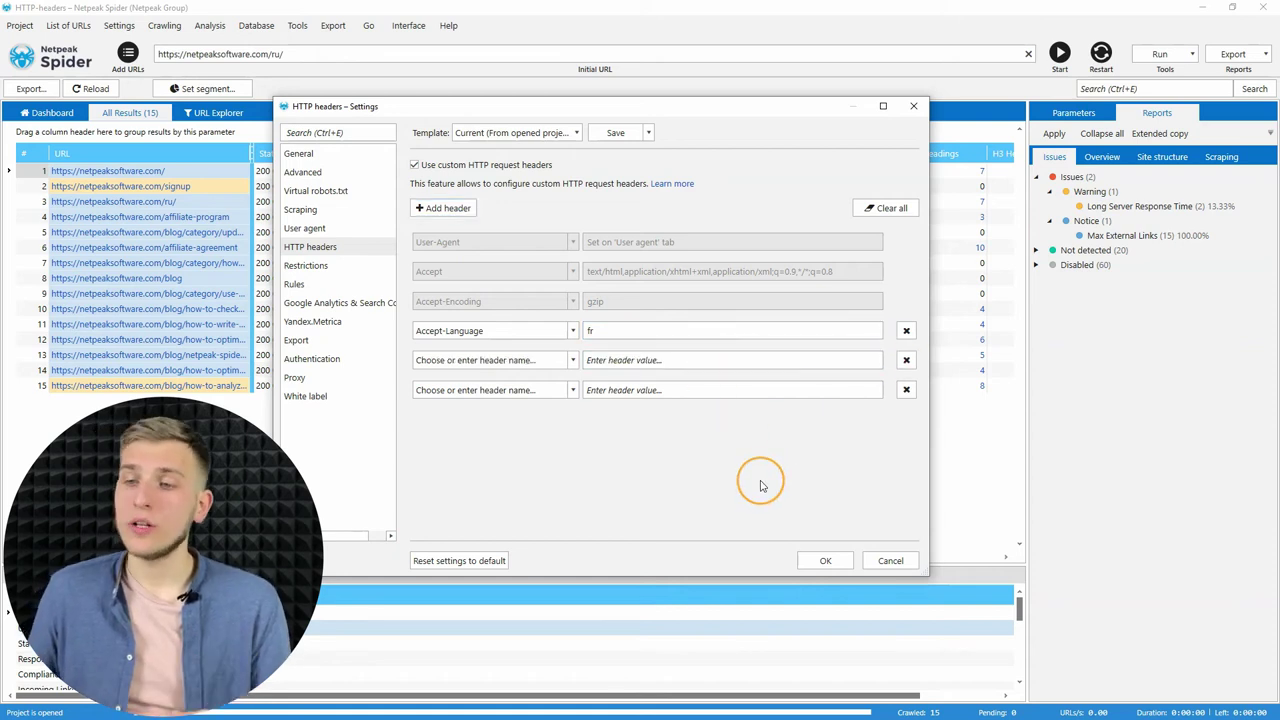
click(820, 561)
click(1165, 54)
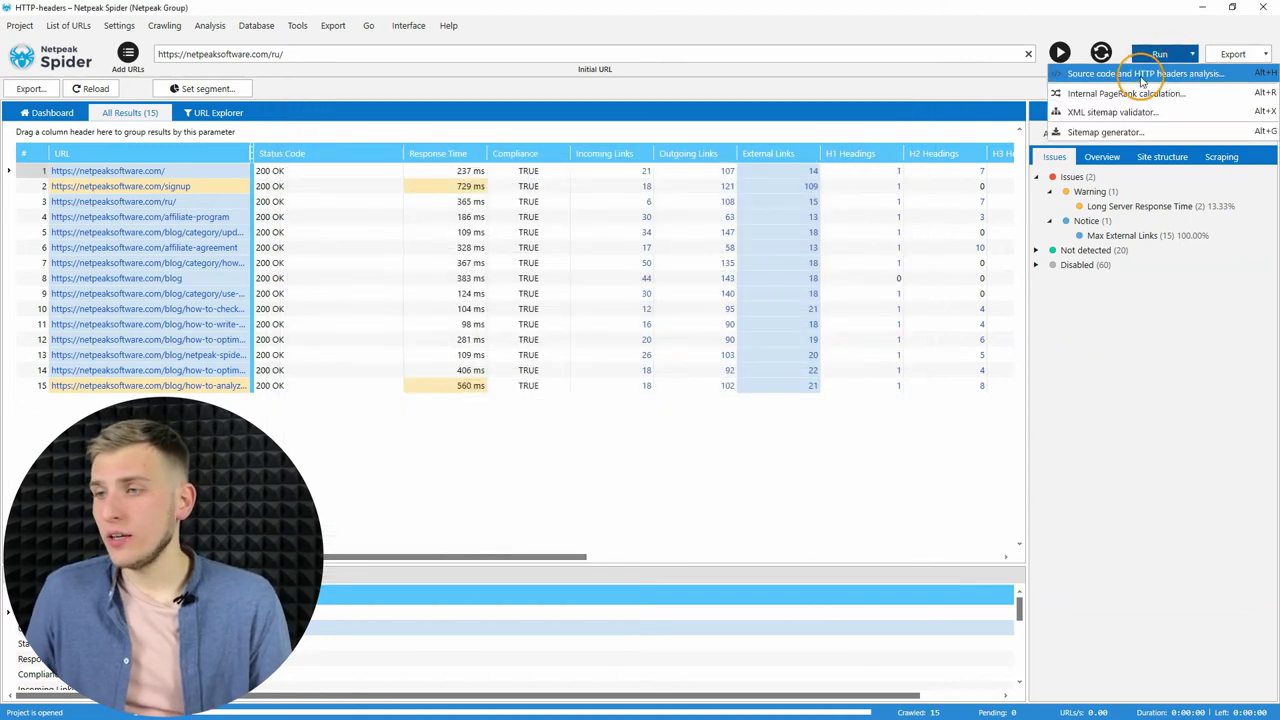
click(1160, 70)
click(333, 113)
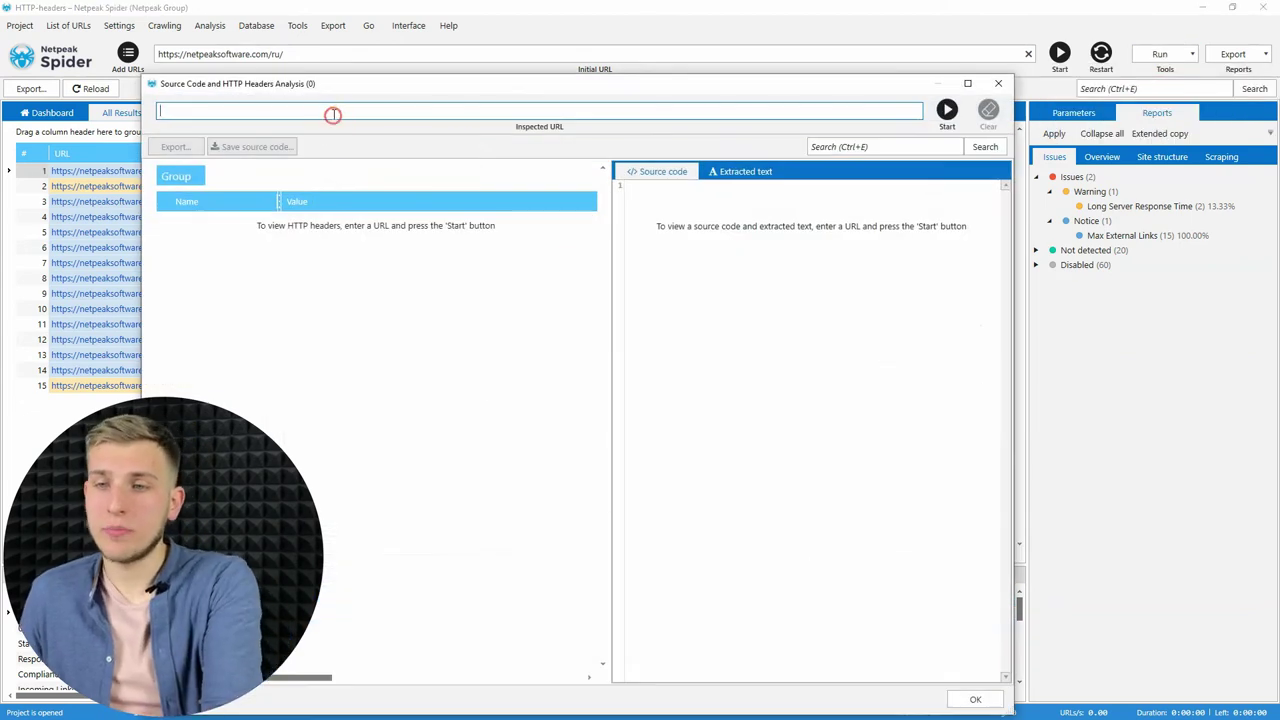
text(op)
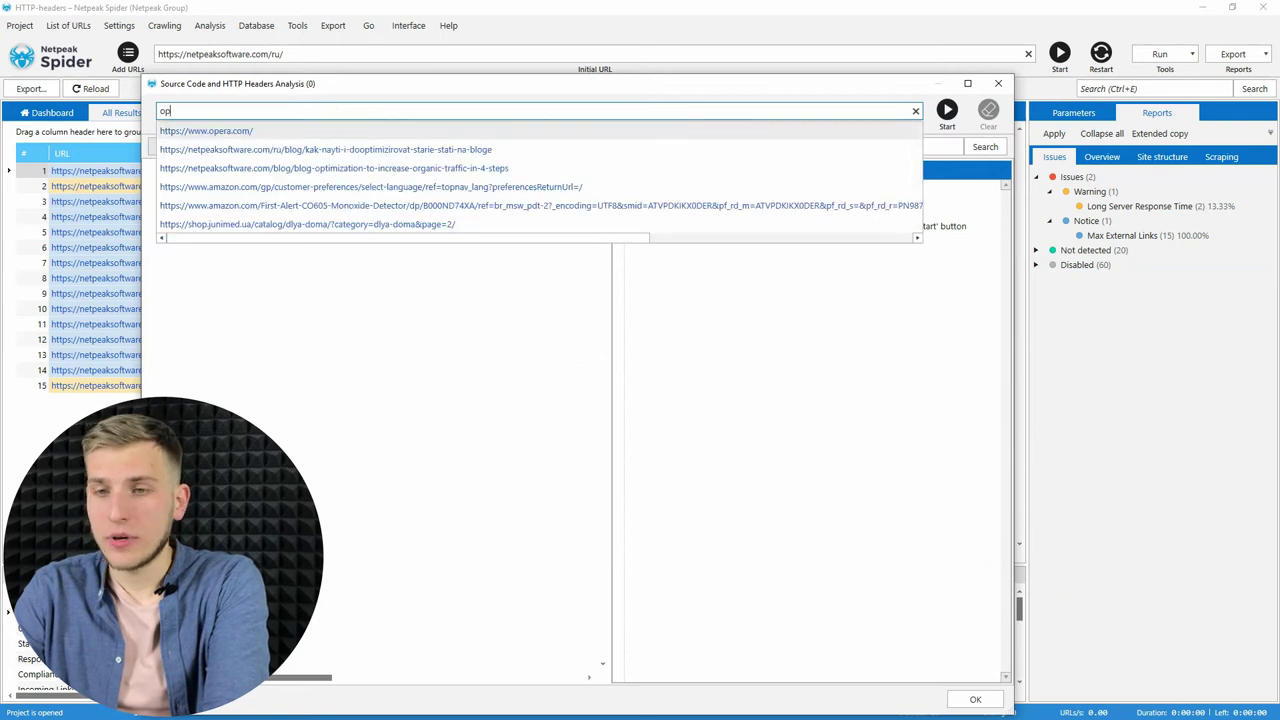
key(Down)
key(Return)
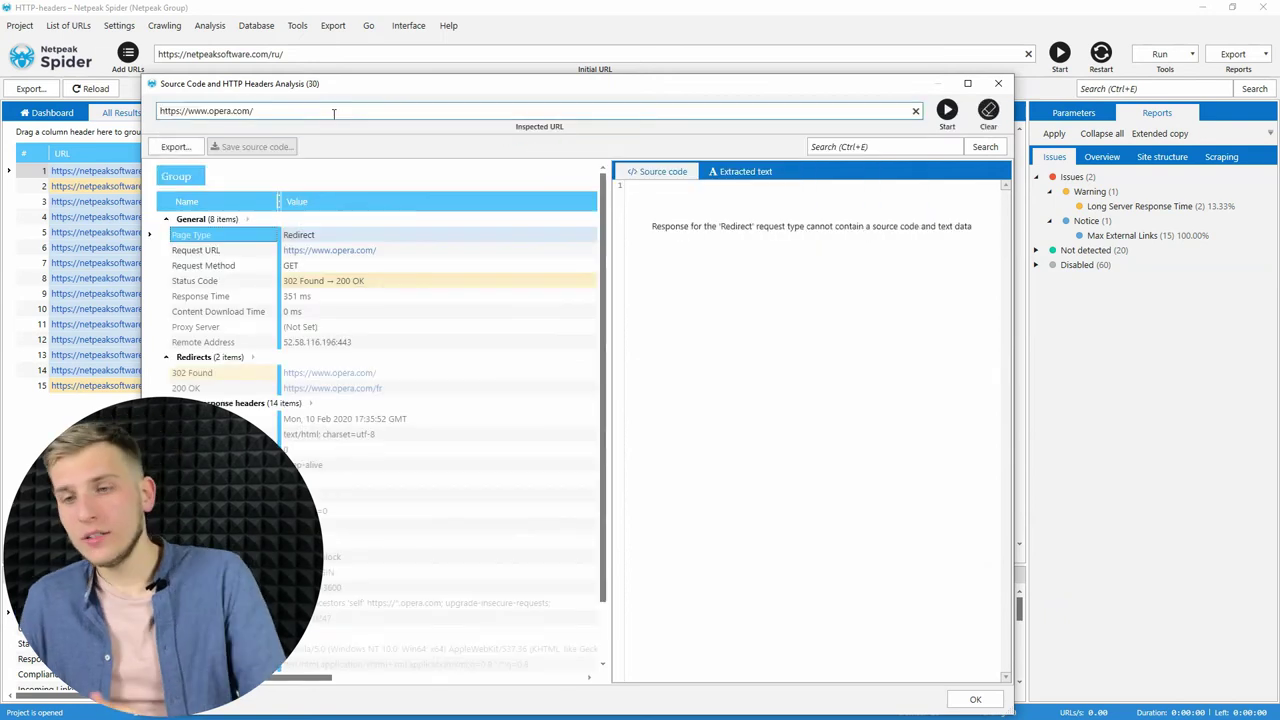
Inspect the redirects and the Accept-Language request header in the analysis results, and close the analysis window.
click(390, 405)
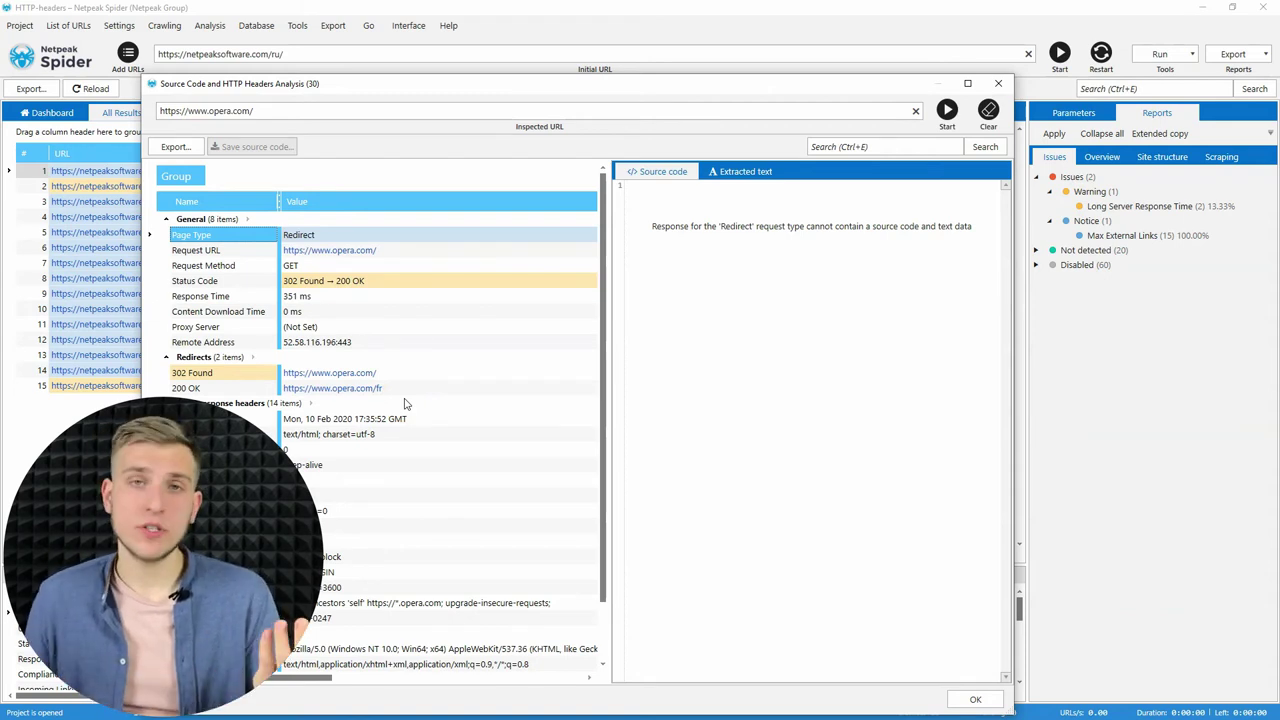
scroll(390, 420, down, 2)
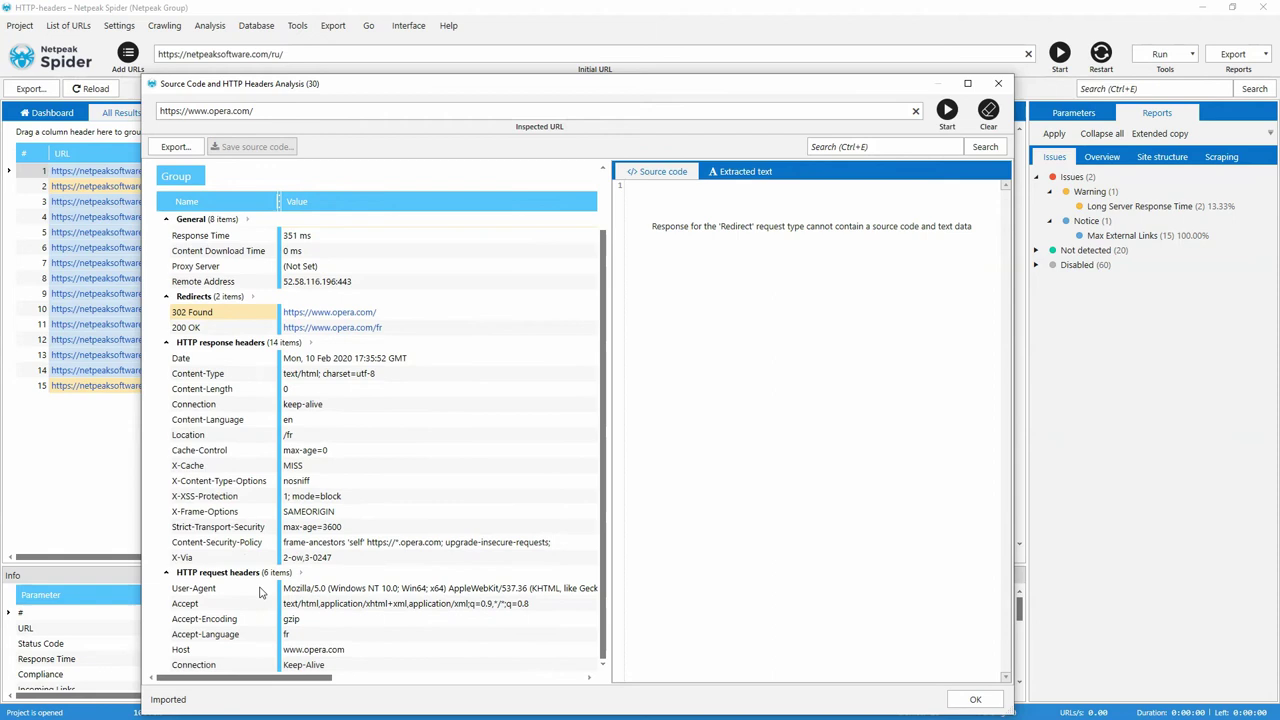
click(233, 636)
click(229, 641)
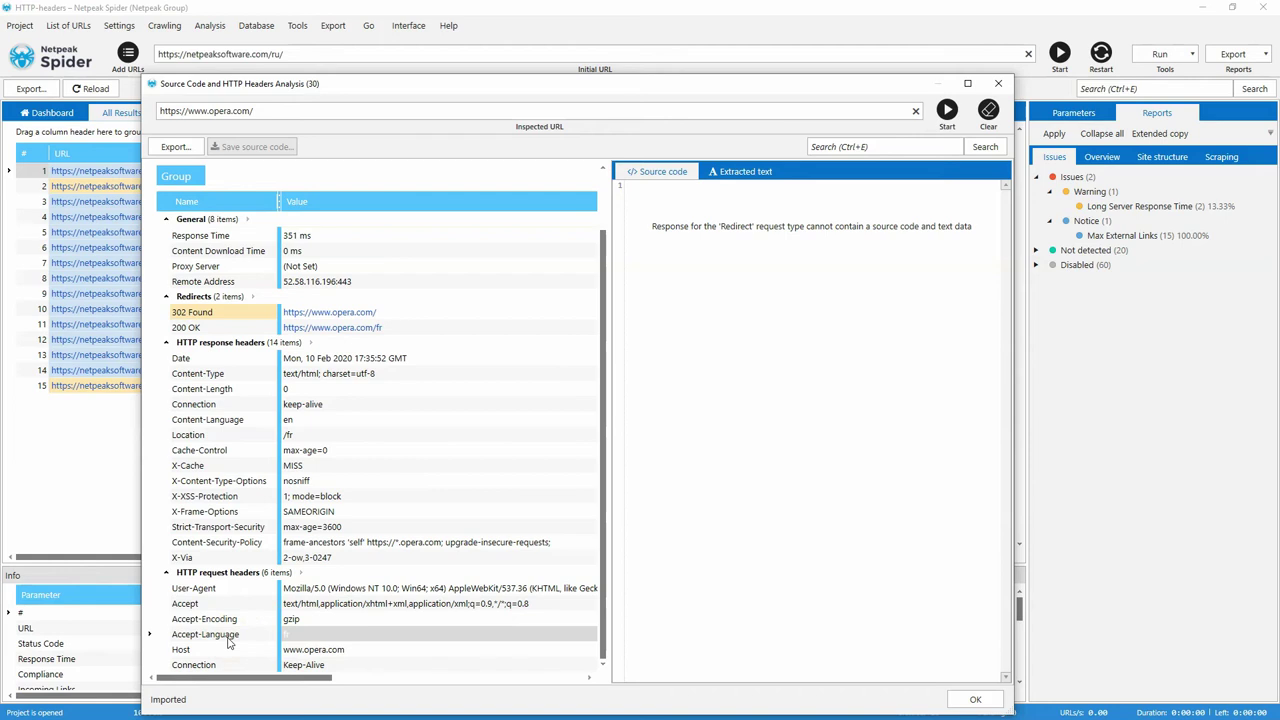
click(975, 699)
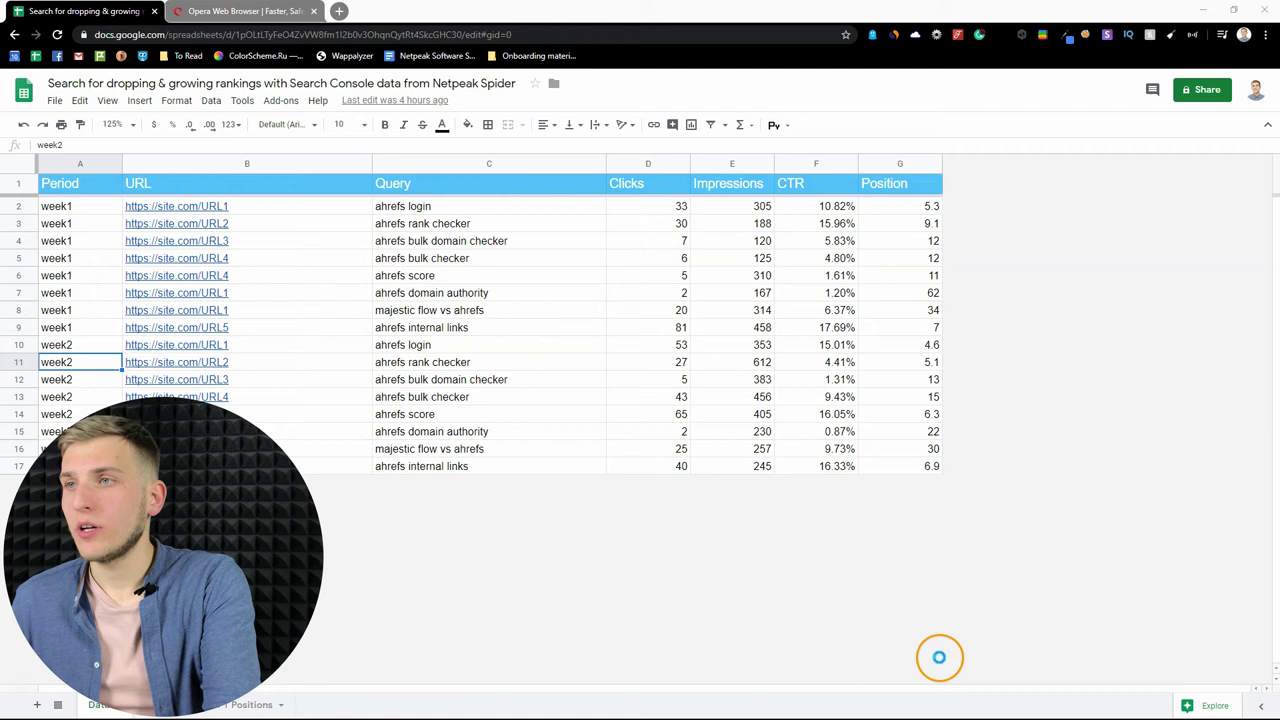
Switch to Chrome and show the open Opera website.
click(240, 11)
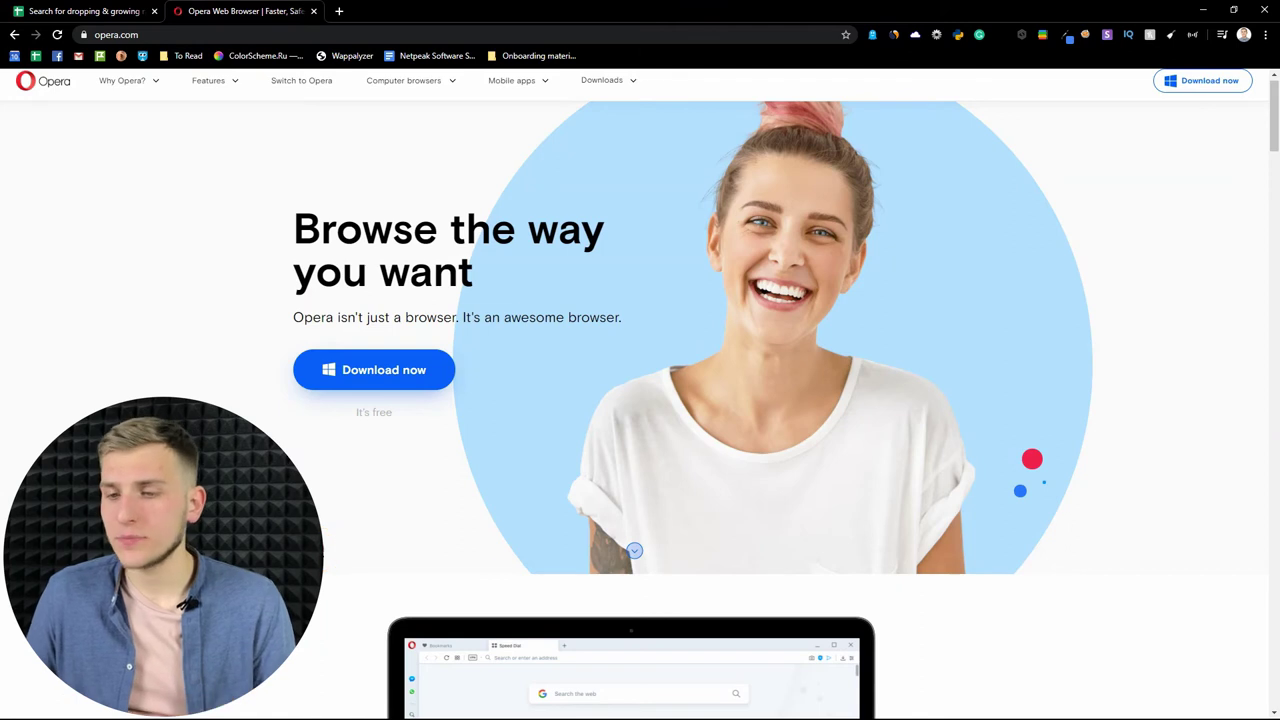
right_click(320, 555)
click(337, 542)
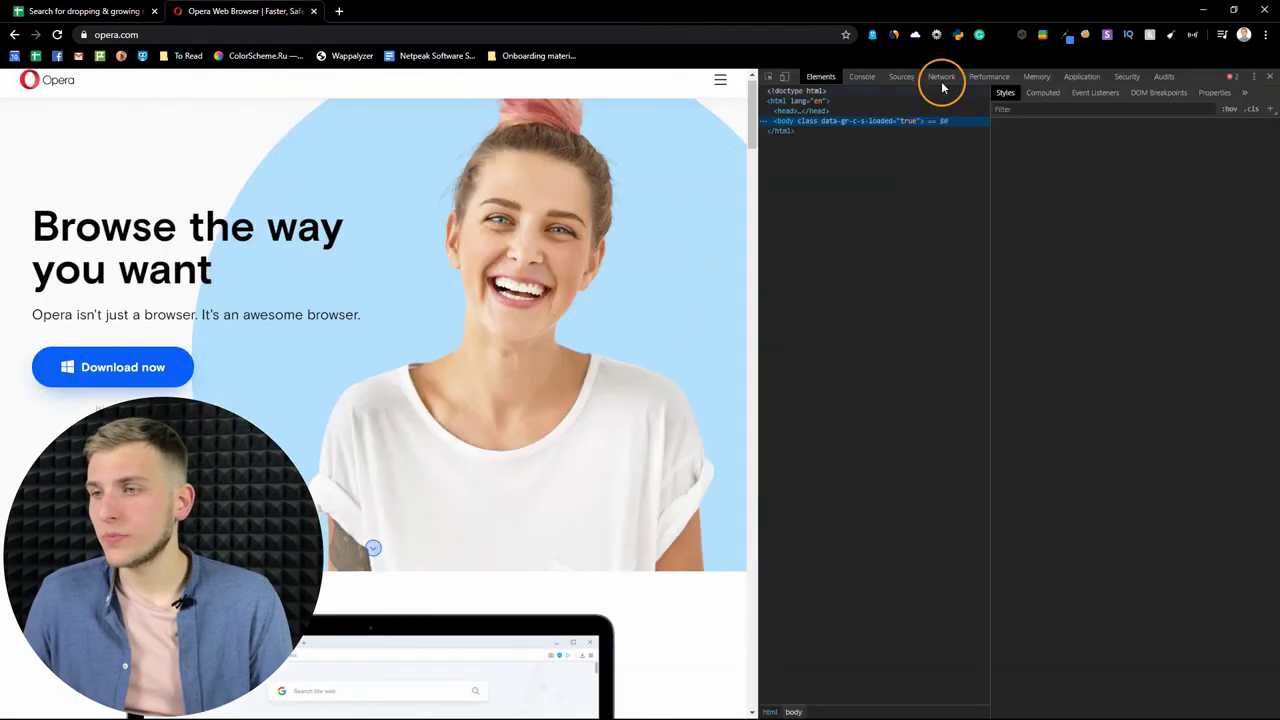
click(941, 84)
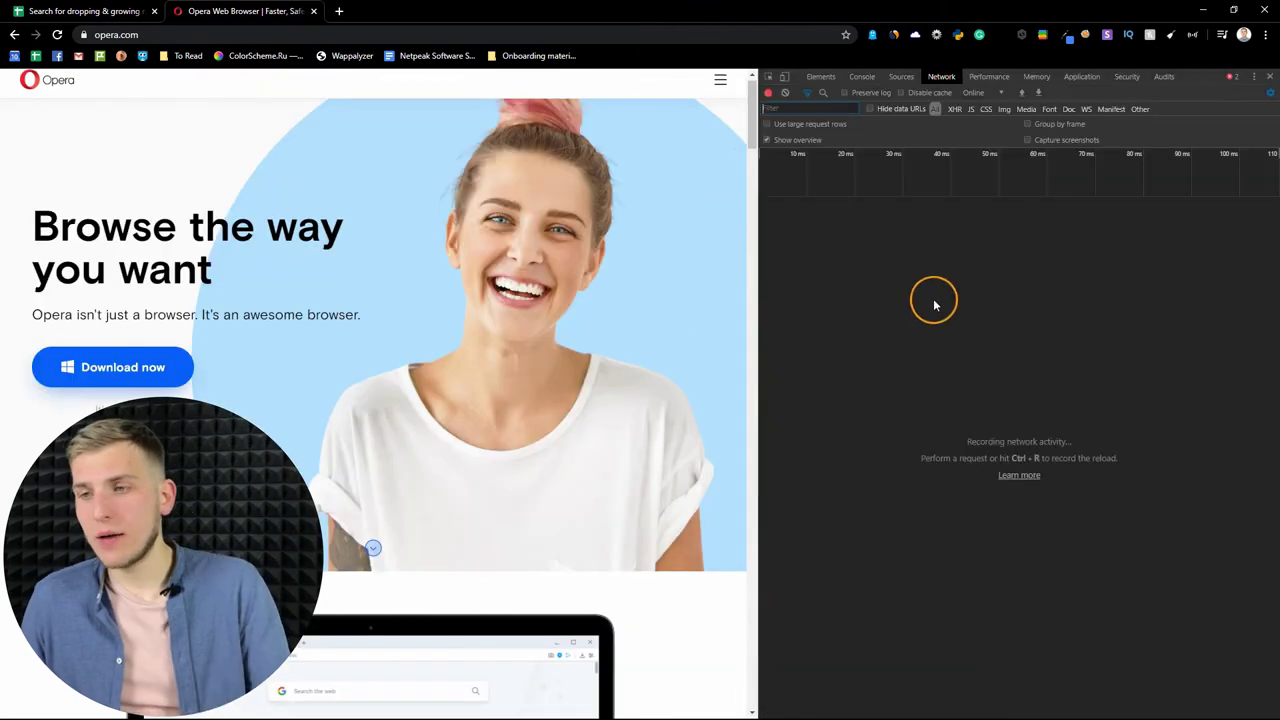
key(ctrl+r)
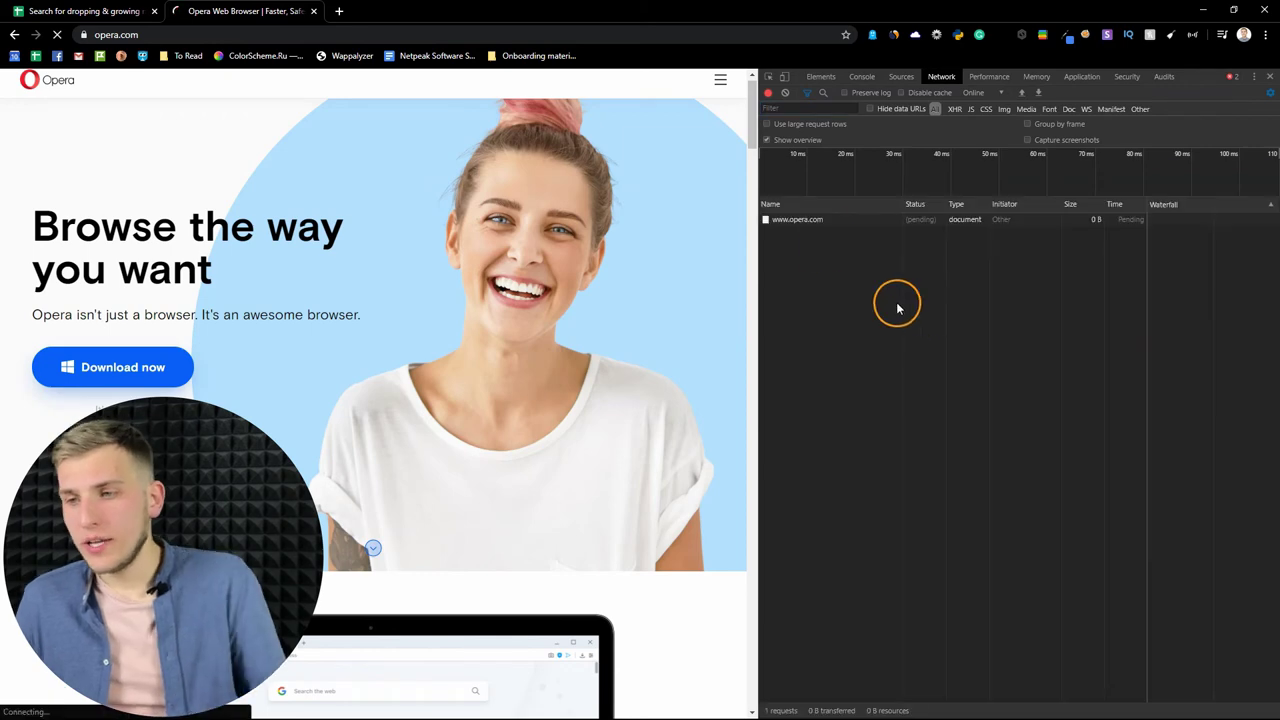
click(800, 220)
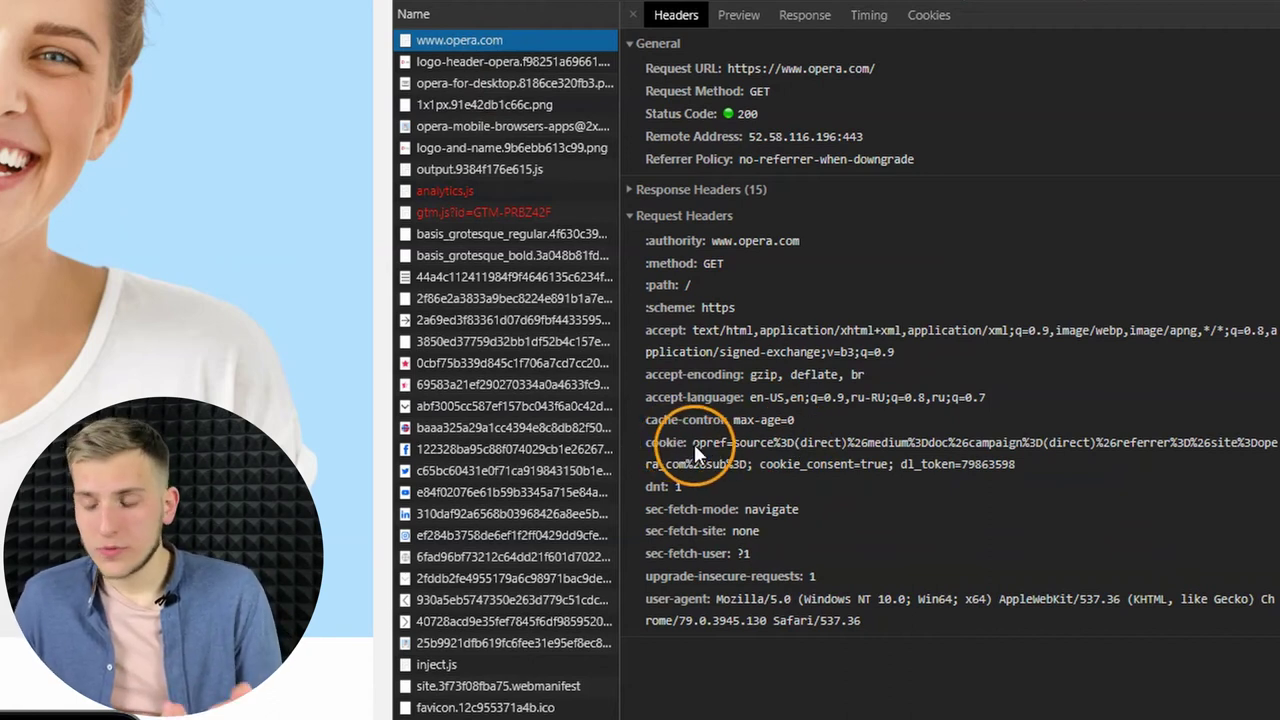
drag(693, 444, 1067, 464)
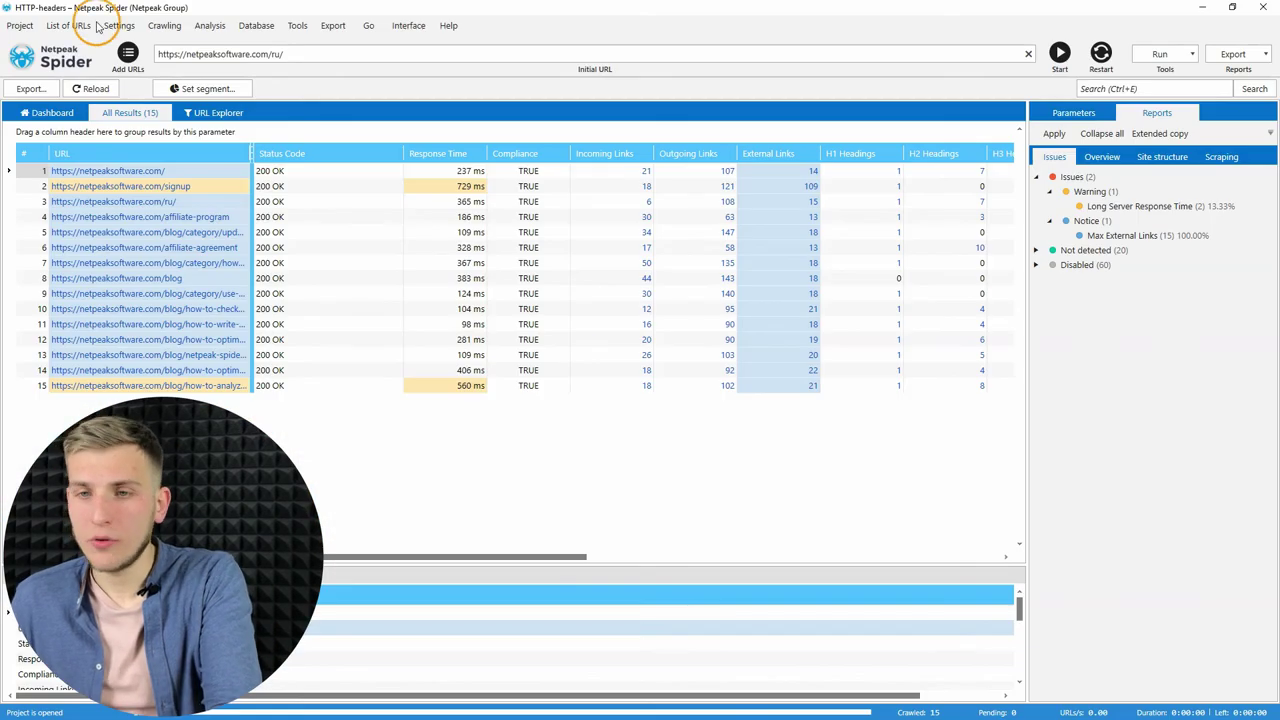
Switch to Netpeak Spider and add a Cookie header with the copied cookie value to the custom HTTP request headers.
click(115, 26)
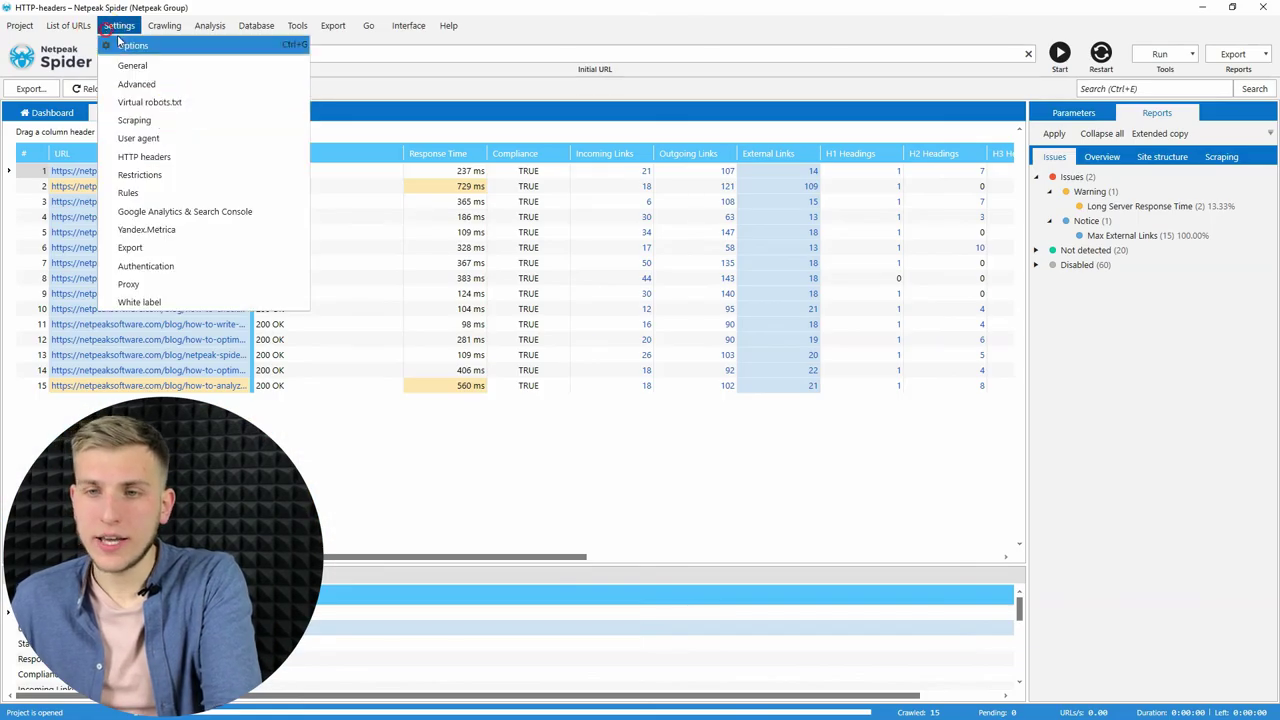
click(160, 157)
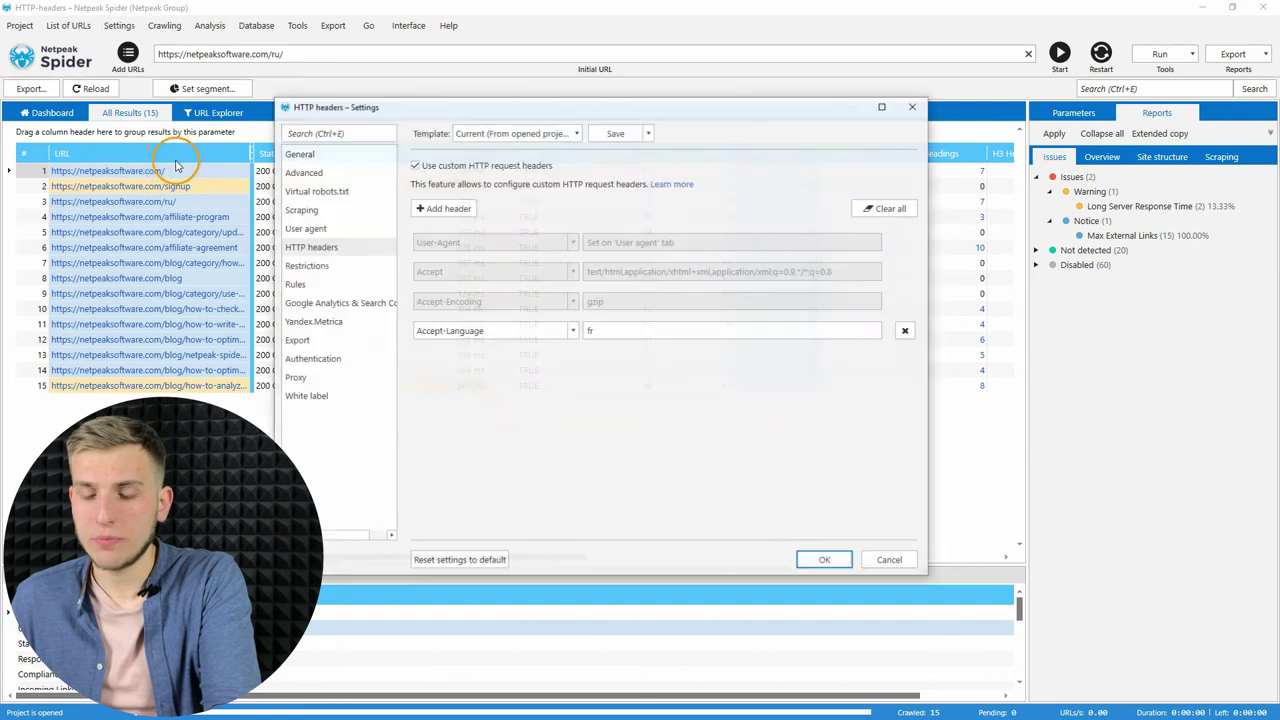
click(445, 208)
click(571, 360)
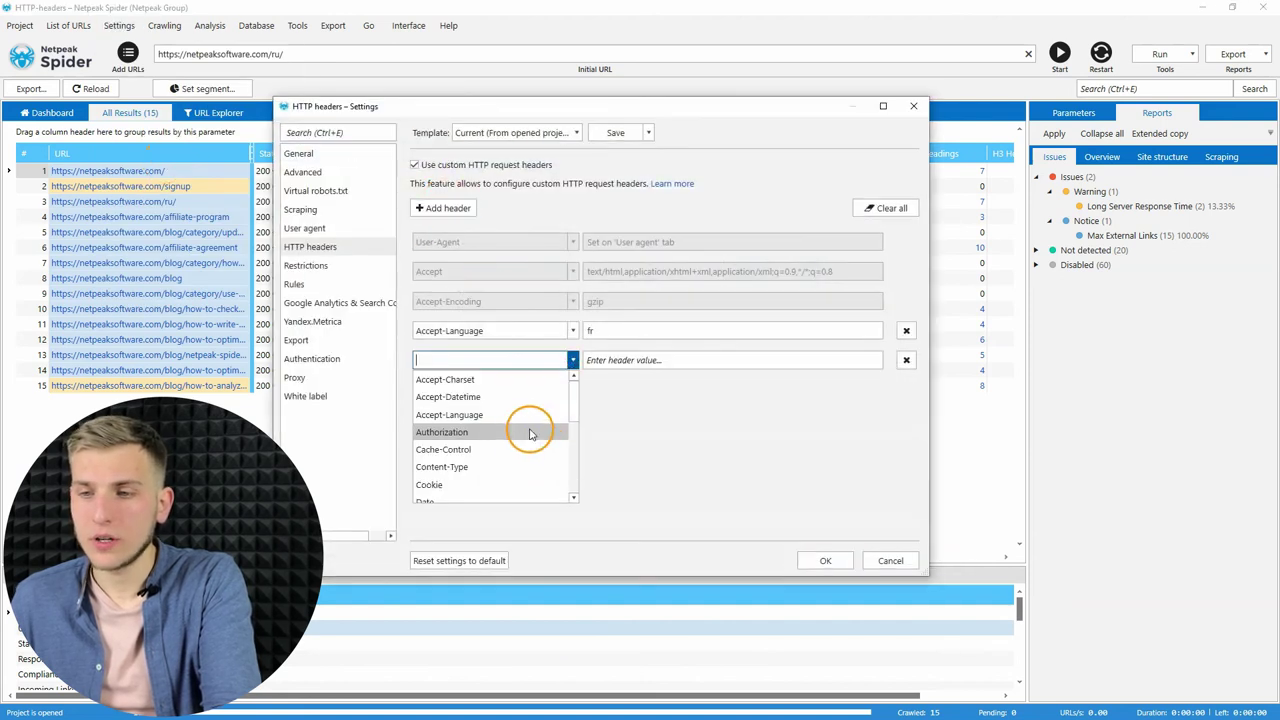
click(500, 483)
click(652, 363)
key(ctrl+v)
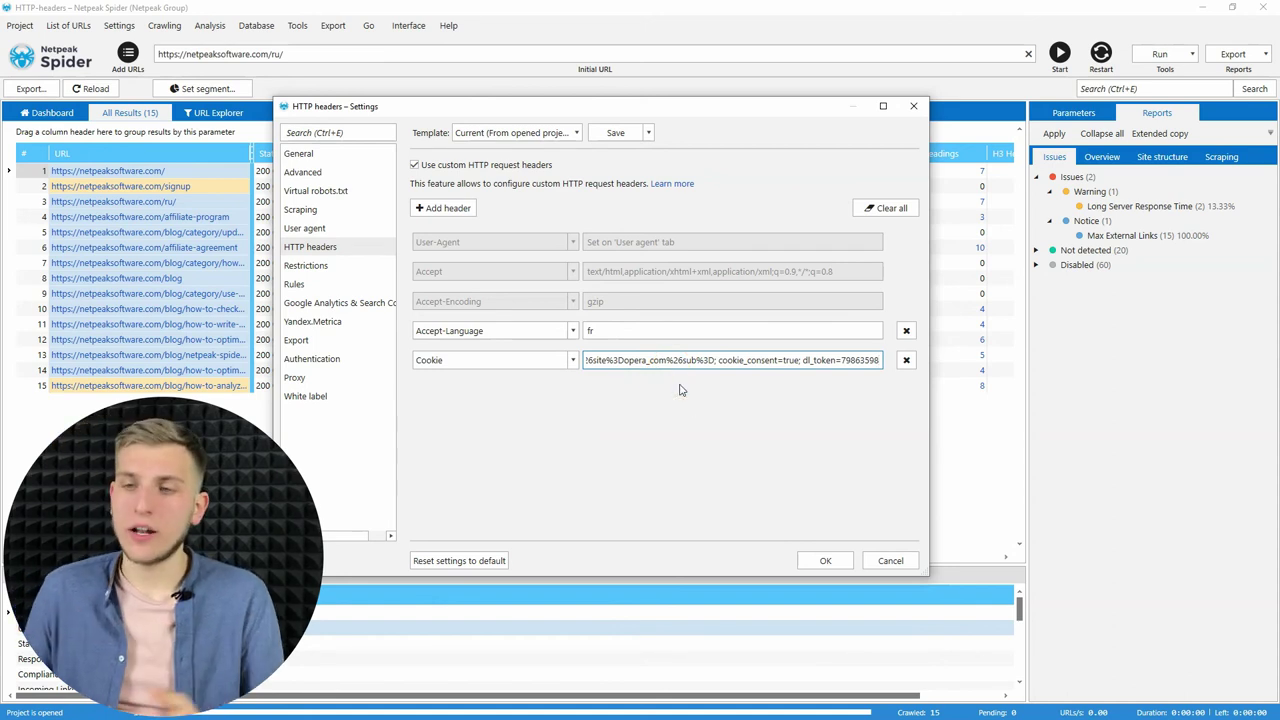
Allow cookies in the advanced crawling settings and save the settings.
click(304, 172)
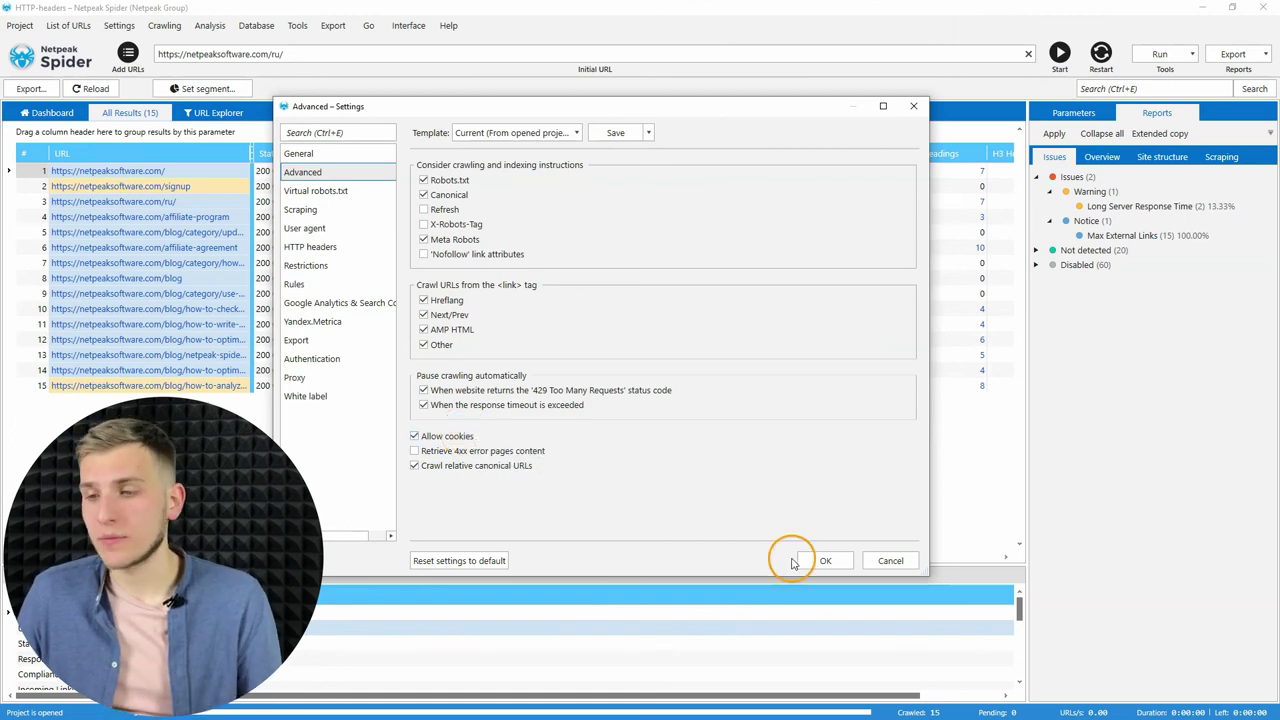
click(822, 560)
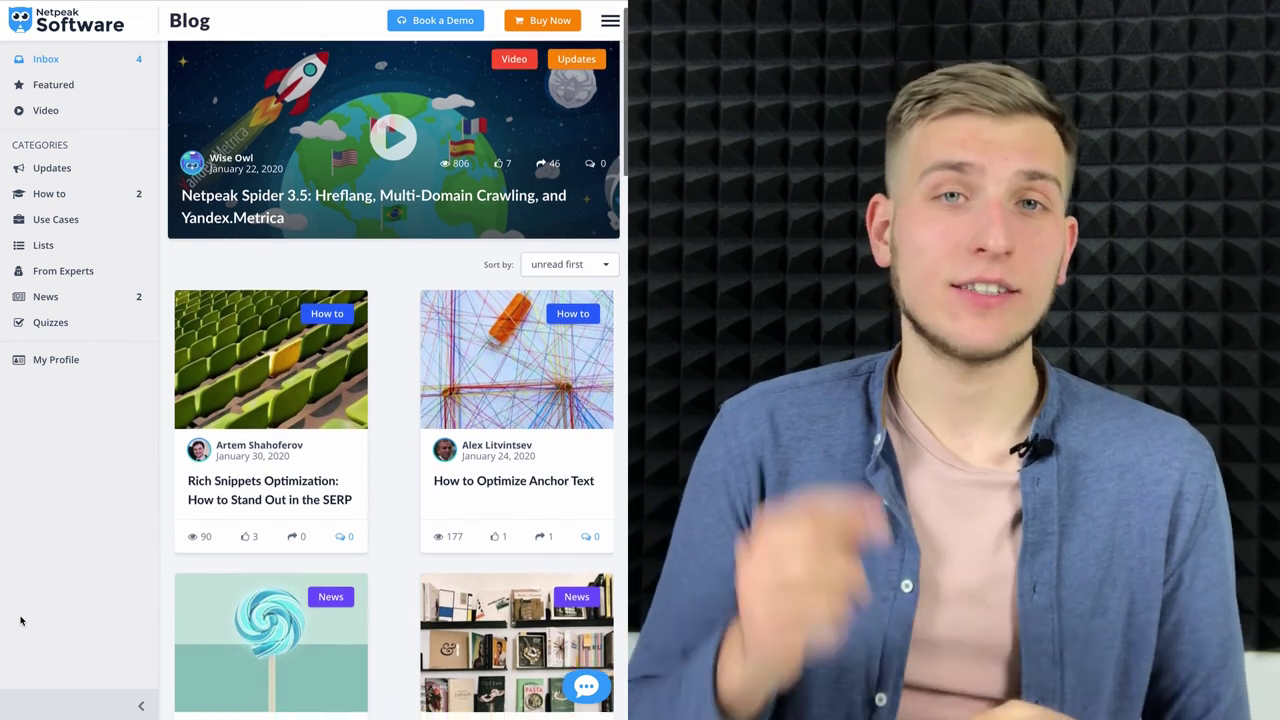
scroll(20, 621, down, 5)
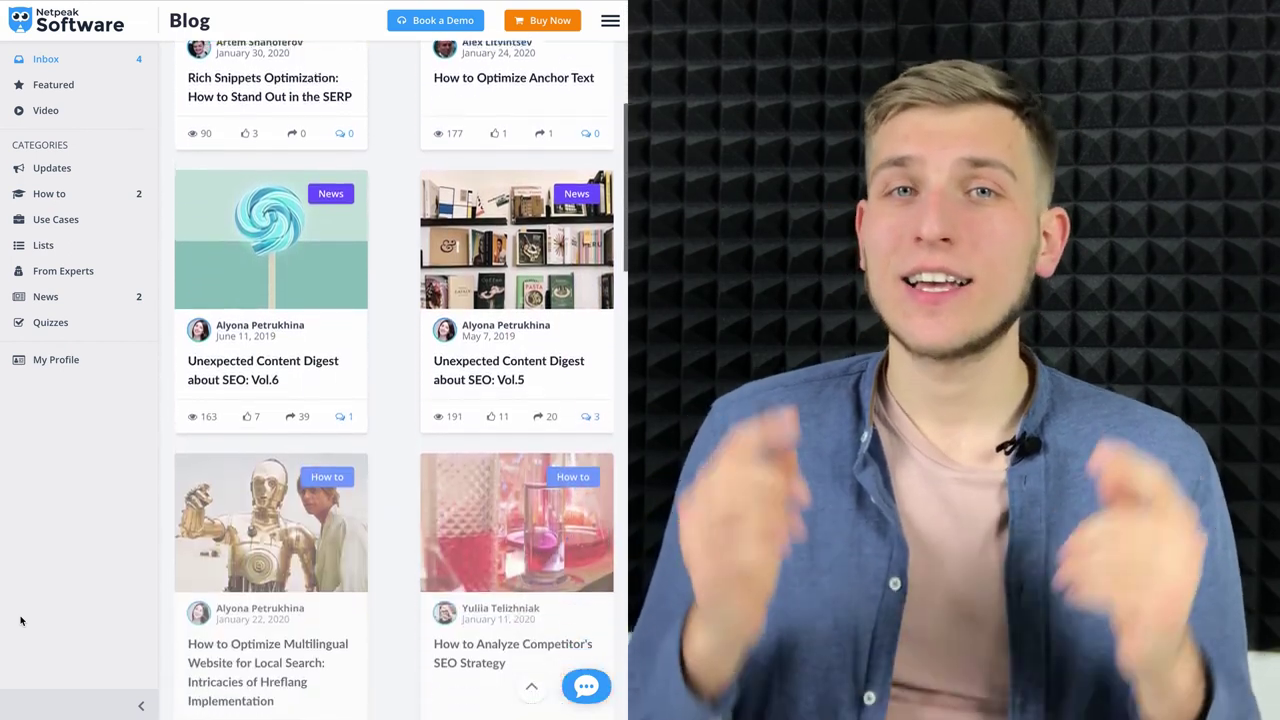
scroll(20, 621, down, 7)
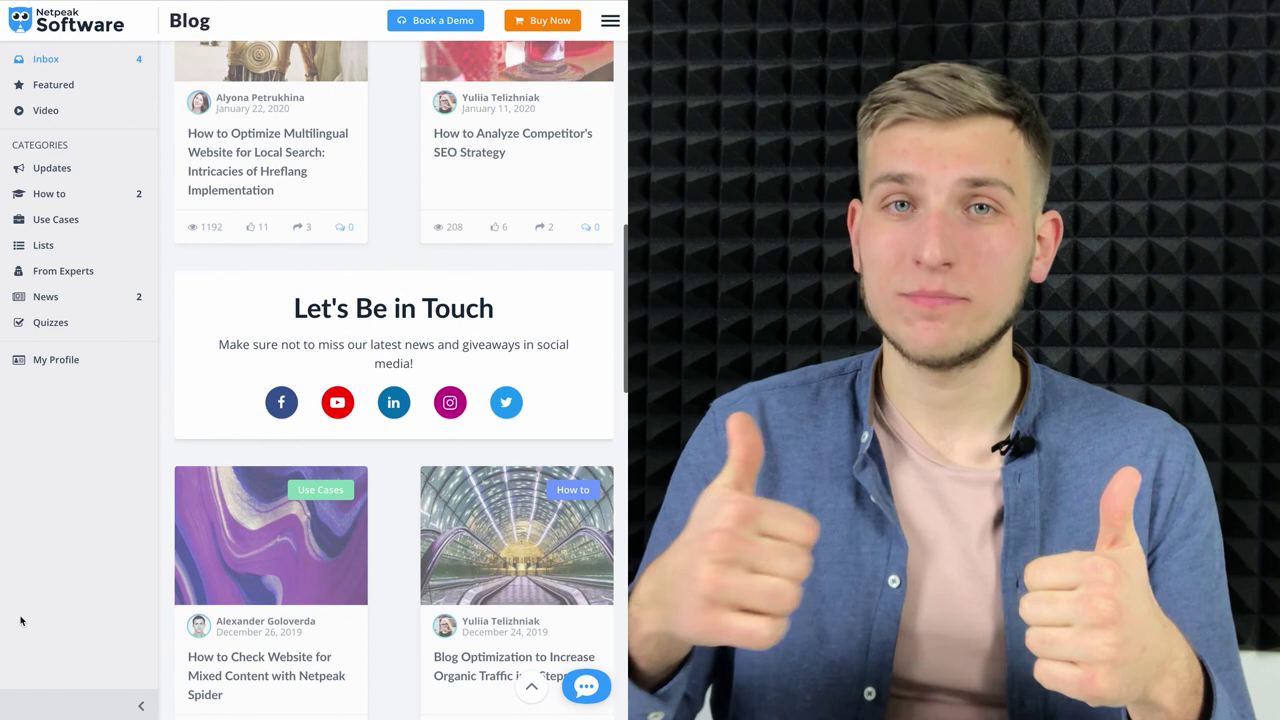
scroll(20, 650, down, 2)
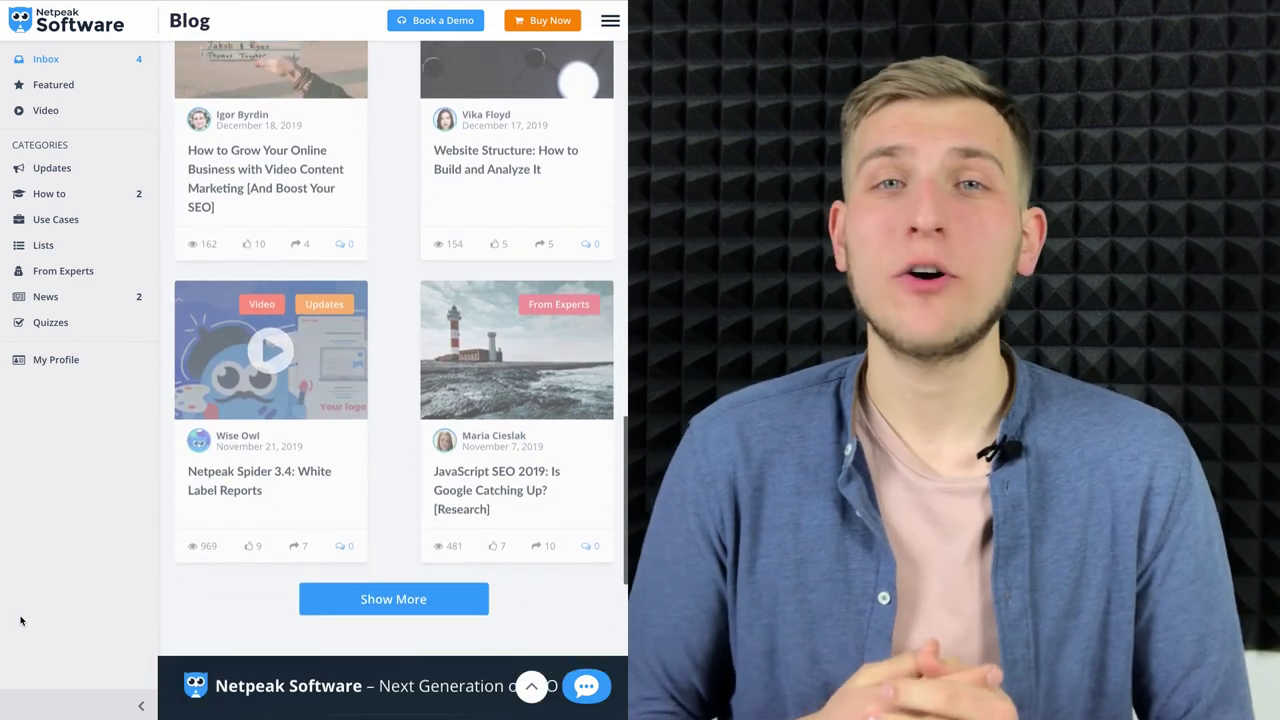